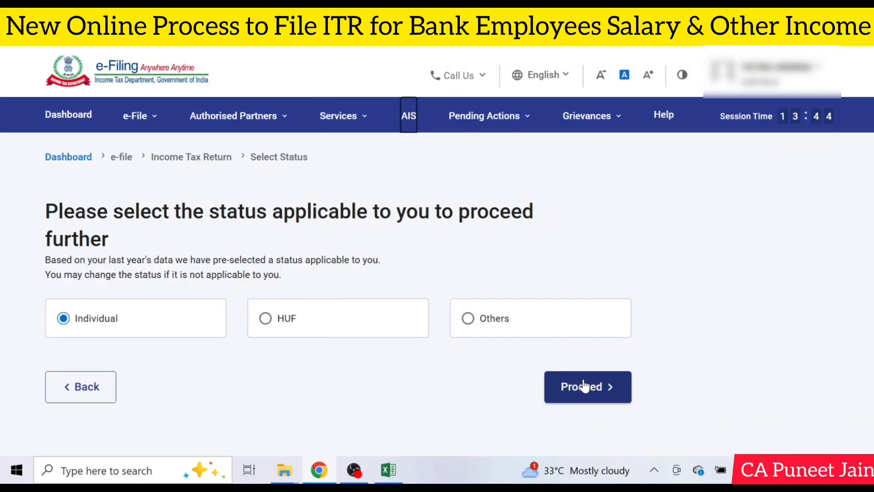
Step: Proceed with the Individual status and choose ITR - 1 as the income tax return form to file
left_click(586, 385)
left_click(448, 319)
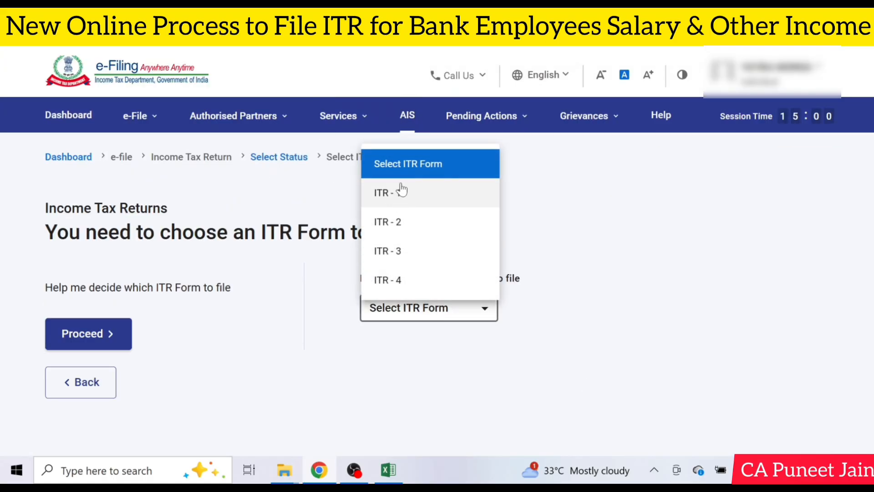
left_click(400, 191)
scroll(456, 273, "down", 3)
left_click(454, 296)
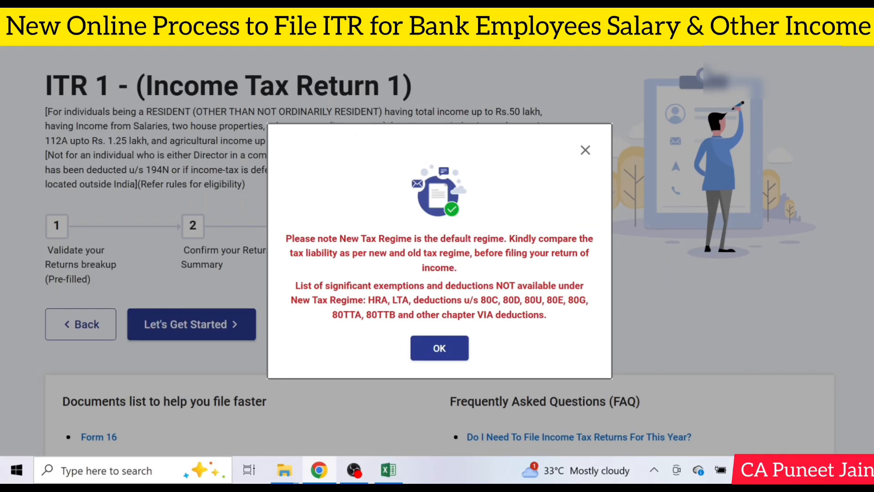
Step: Acknowledge the new tax regime notice and get started with the ITR 1 return
left_click(440, 348)
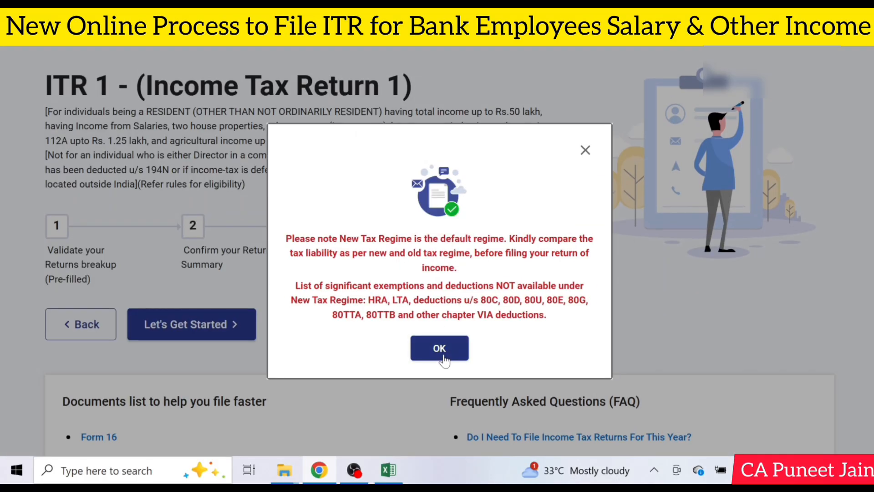
scroll(217, 273, "down", 1)
left_click(217, 298)
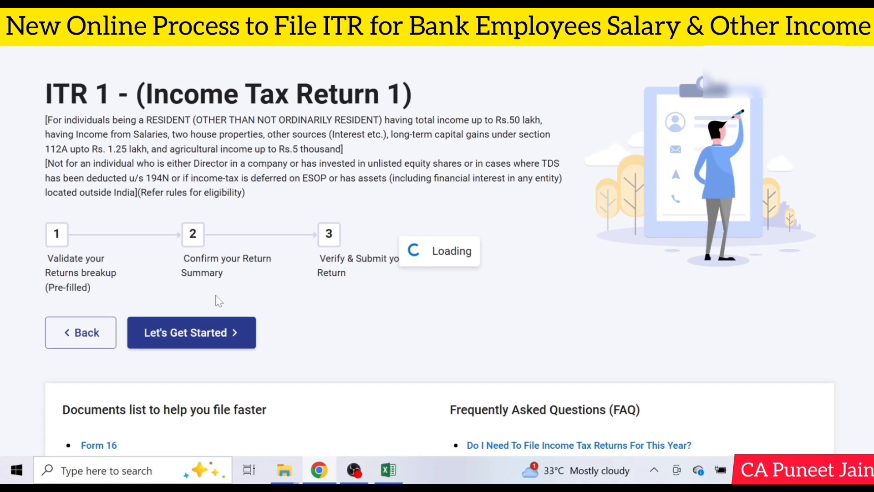
Step: Give taxable income above the basic exemption limit as the filing reason, continue, and acknowledge the pre-filled data notice
scroll(216, 300, "down", 1)
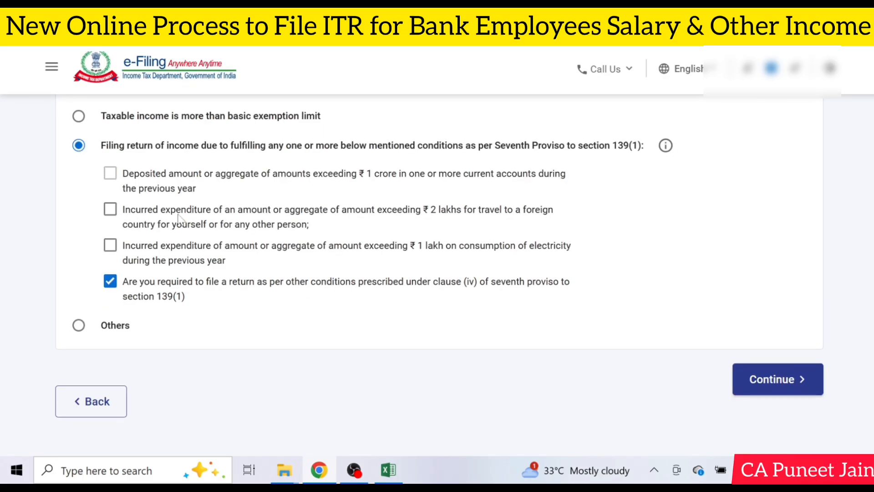
left_click(79, 116)
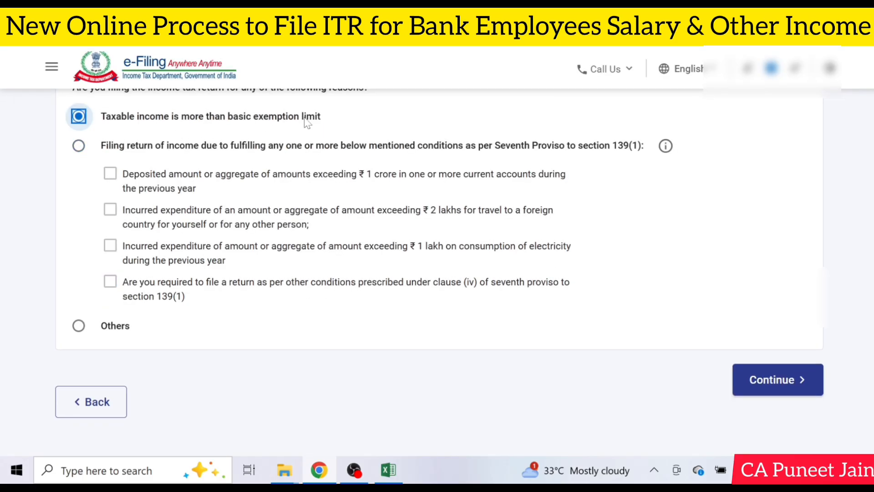
scroll(606, 233, "up", 1)
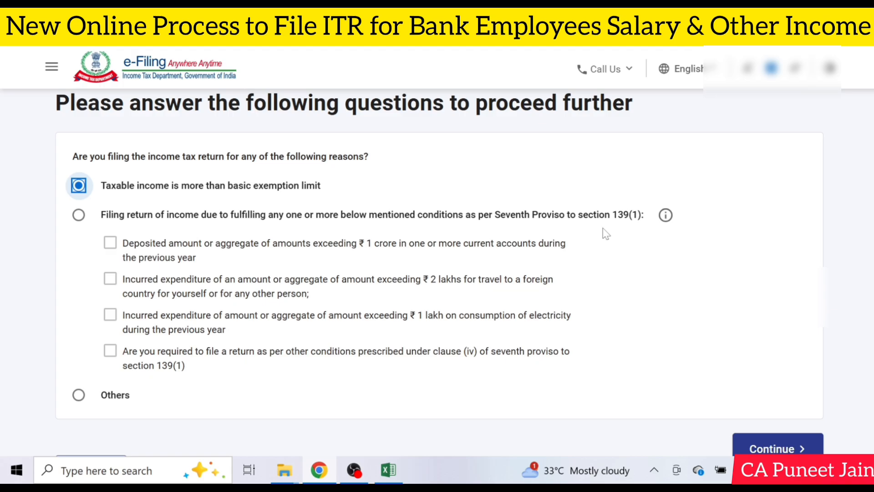
left_click(812, 444)
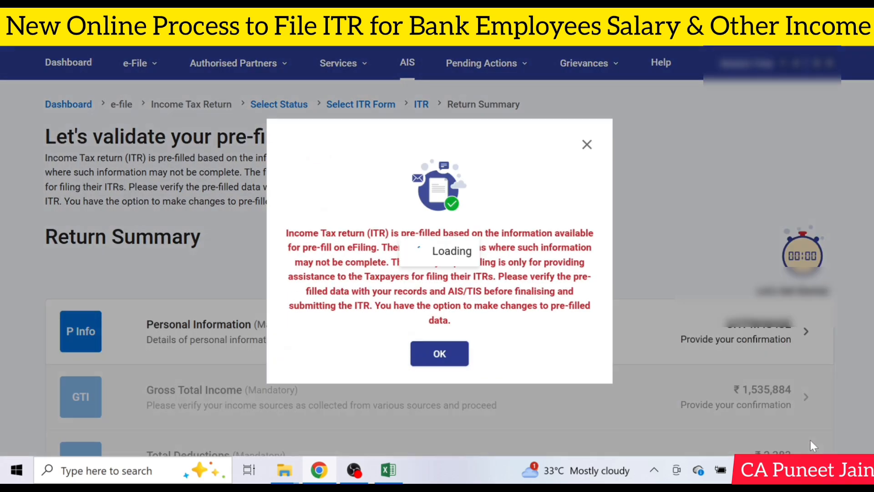
left_click(439, 353)
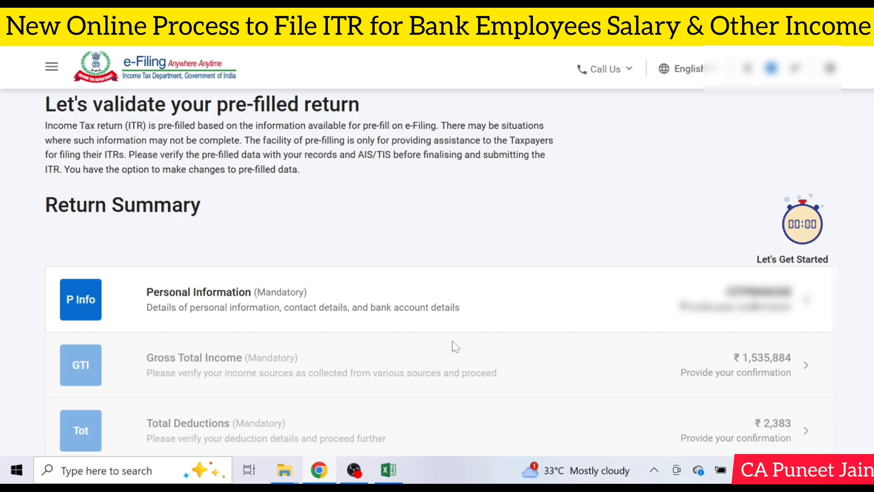
Step: Open the Personal Information section and set the nature of employment to Public Sector Undertaking
left_click(438, 296)
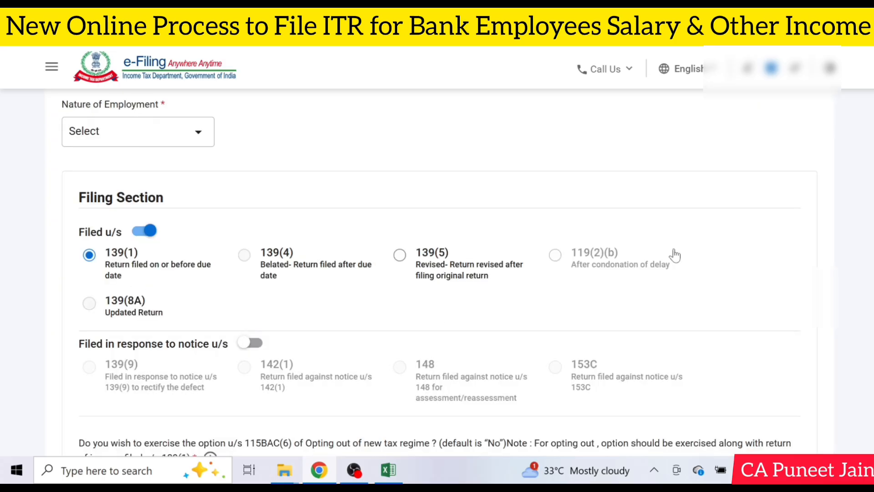
left_click(144, 146)
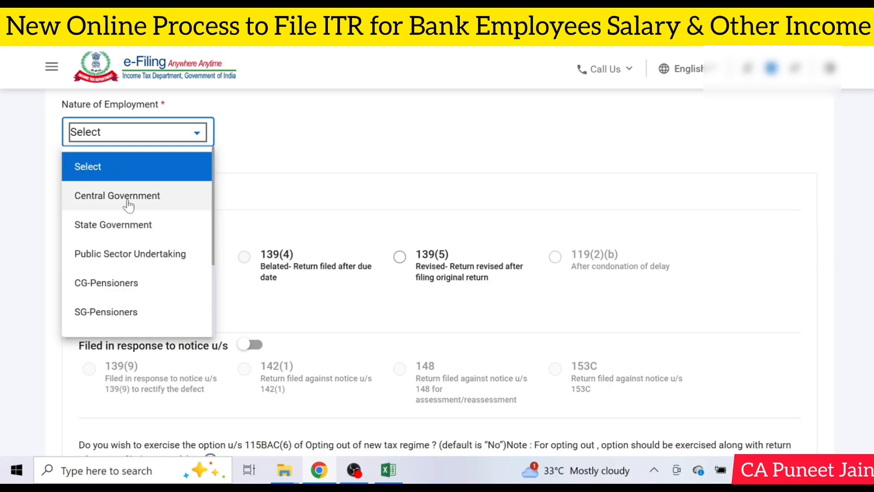
left_click(121, 253)
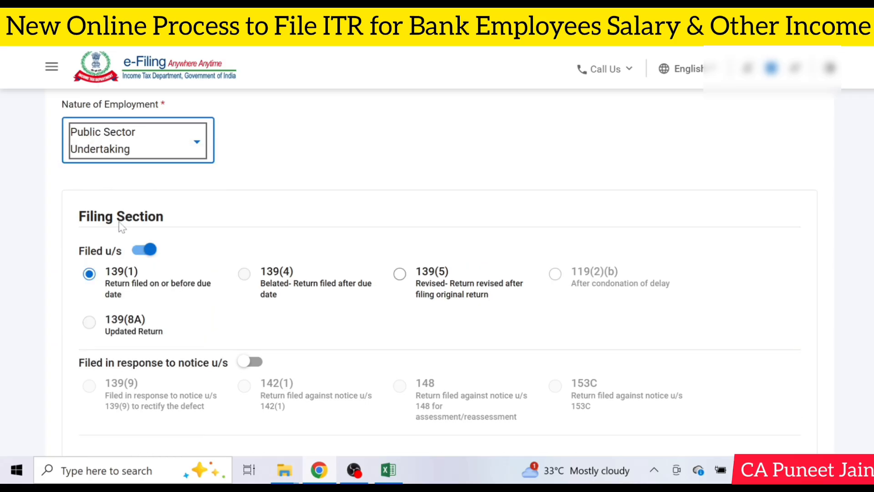
left_click(136, 139)
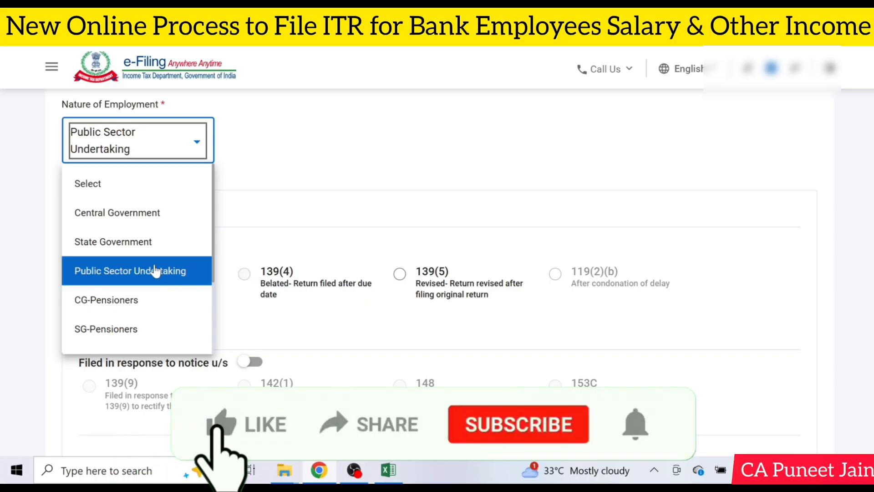
scroll(155, 270, "down", 2)
scroll(160, 237, "up", 2)
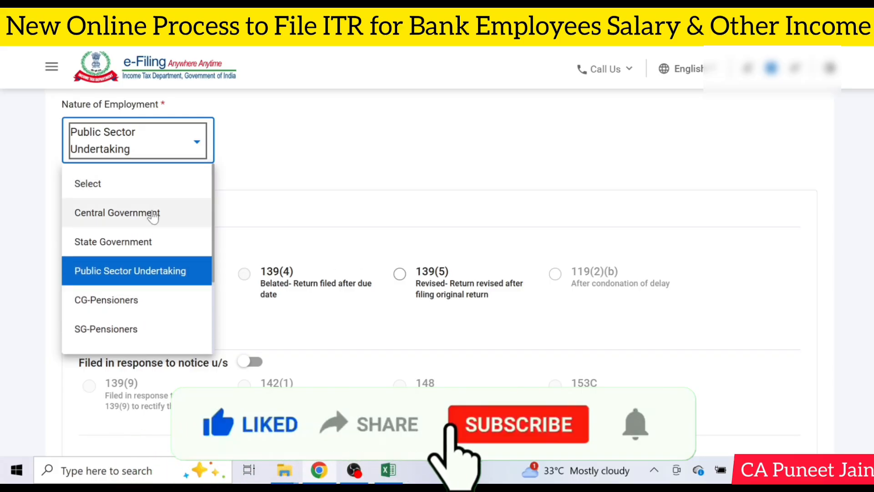
scroll(159, 223, "down", 3)
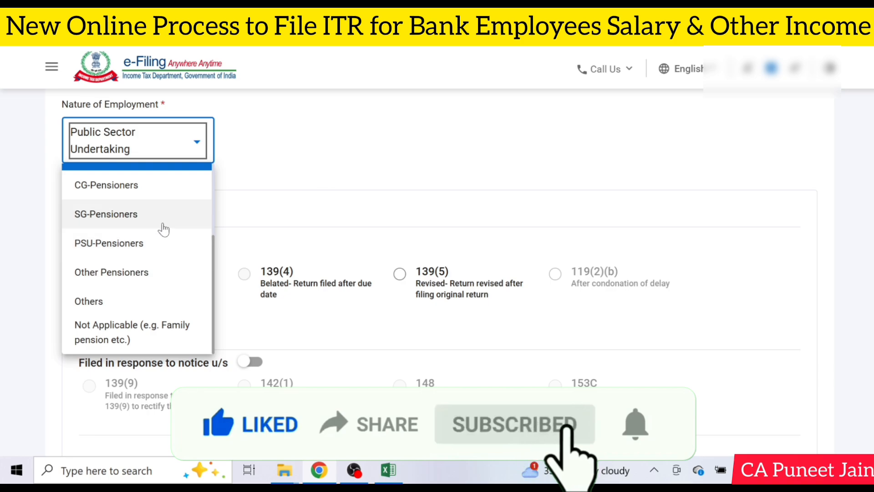
scroll(165, 206, "up", 2)
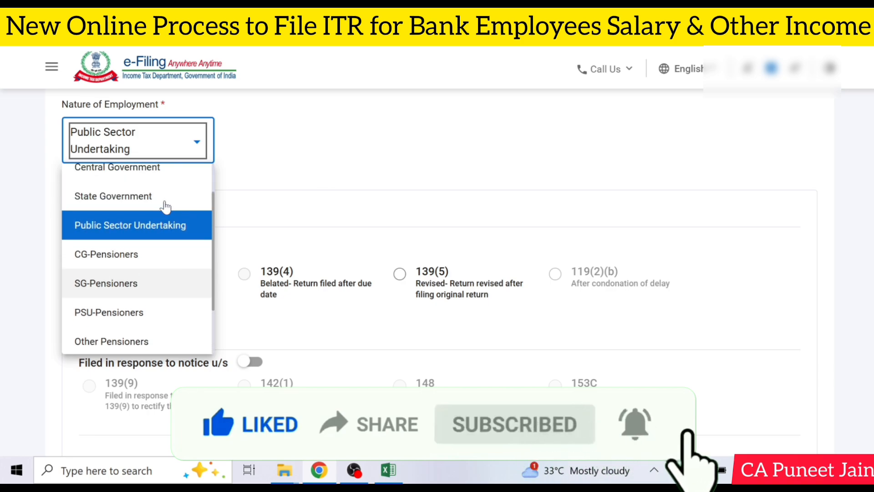
left_click(400, 209)
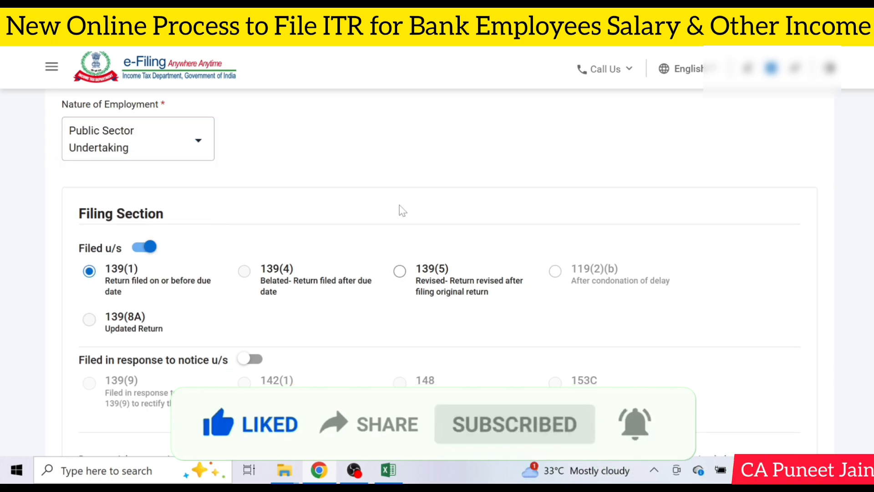
Step: Review the filing section and tax regime choices, and confirm the Personal Information section
scroll(400, 211, "down", 2)
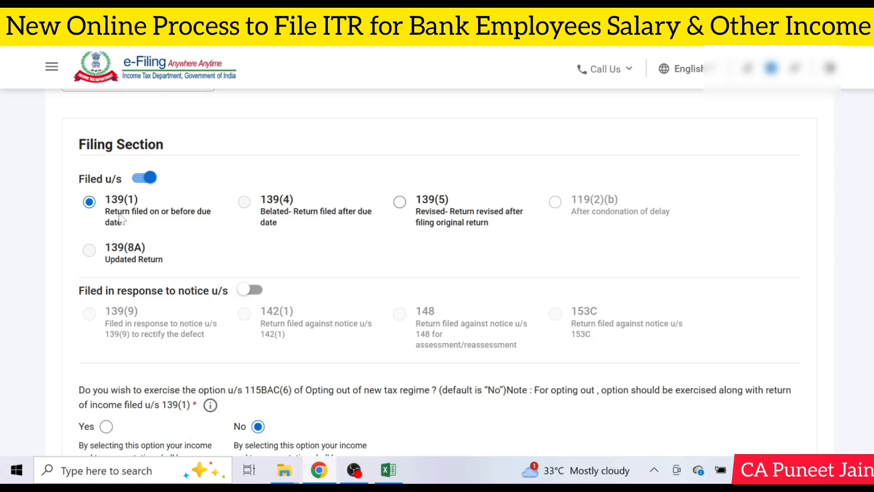
scroll(121, 220, "down", 4)
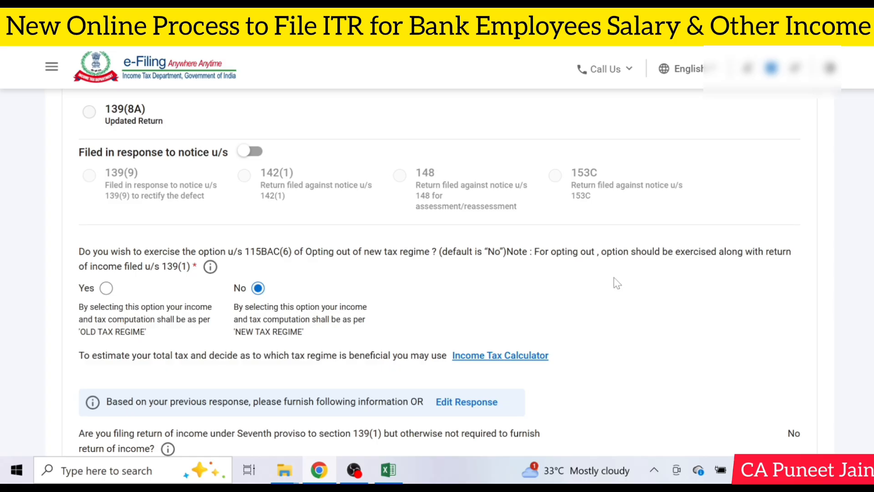
scroll(615, 280, "down", 5)
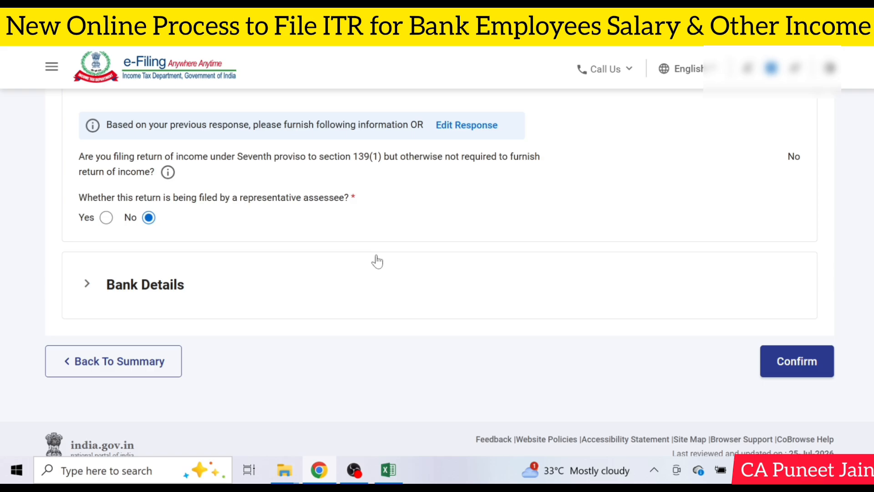
left_click(813, 366)
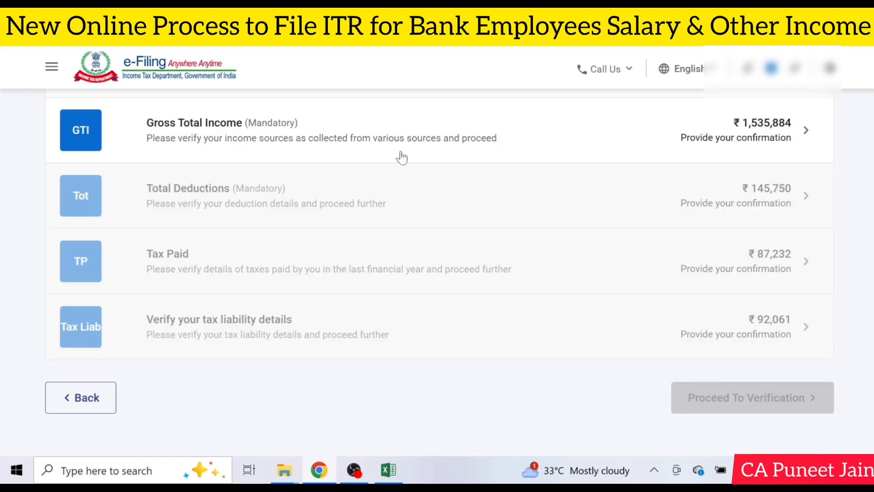
Step: Open the salary income details under Gross Total Income, check the pre-filled salary, allowances and section 16 deductions, and save them
left_click(301, 146)
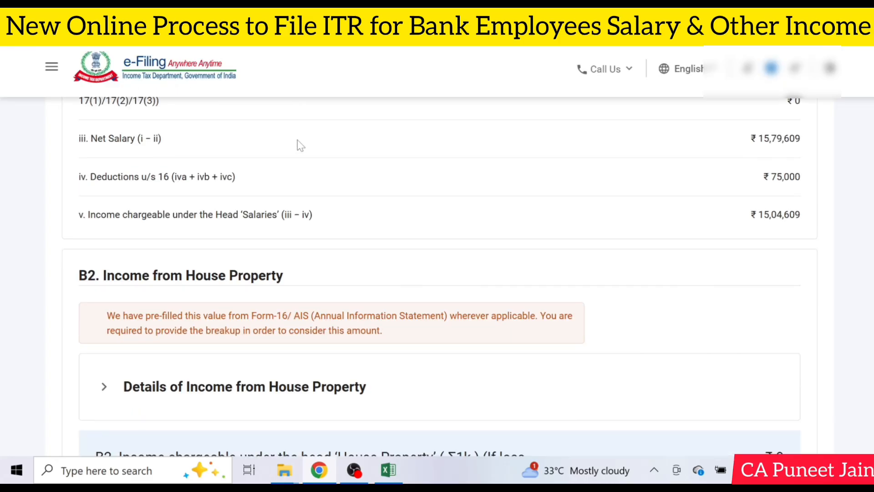
left_click(707, 219)
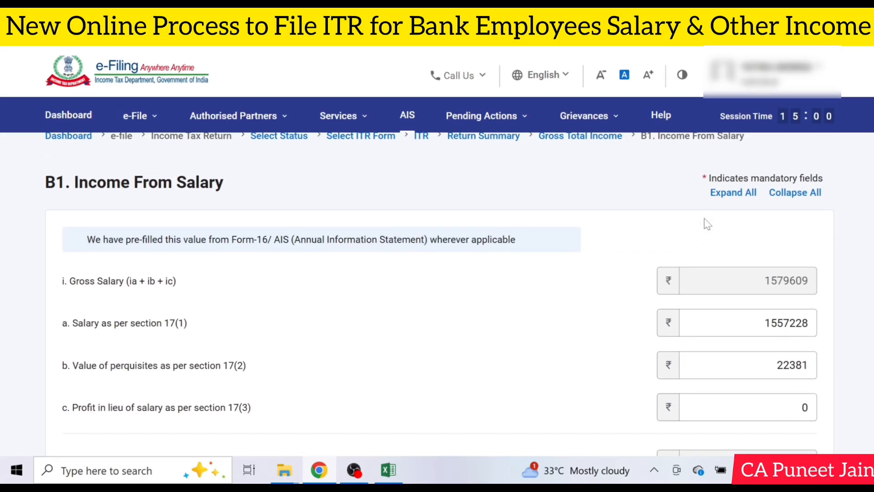
scroll(570, 214, "down", 4)
left_click(484, 201)
scroll(615, 210, "down", 2)
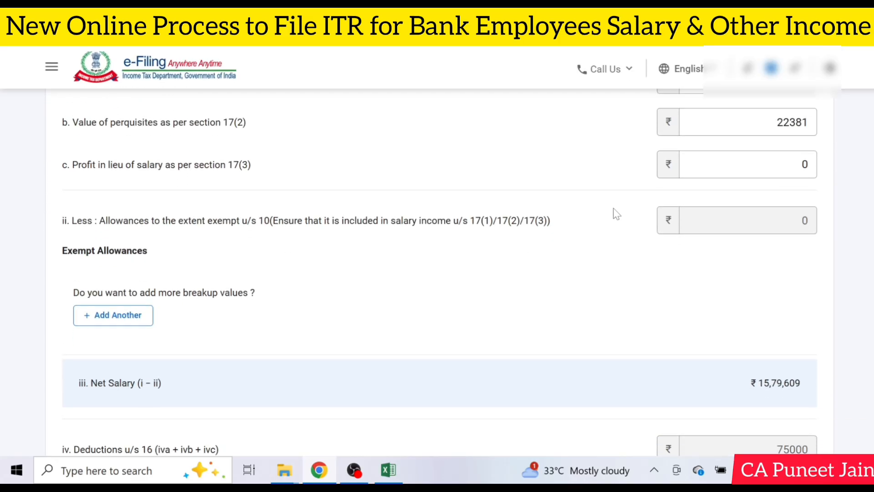
scroll(617, 214, "down", 3)
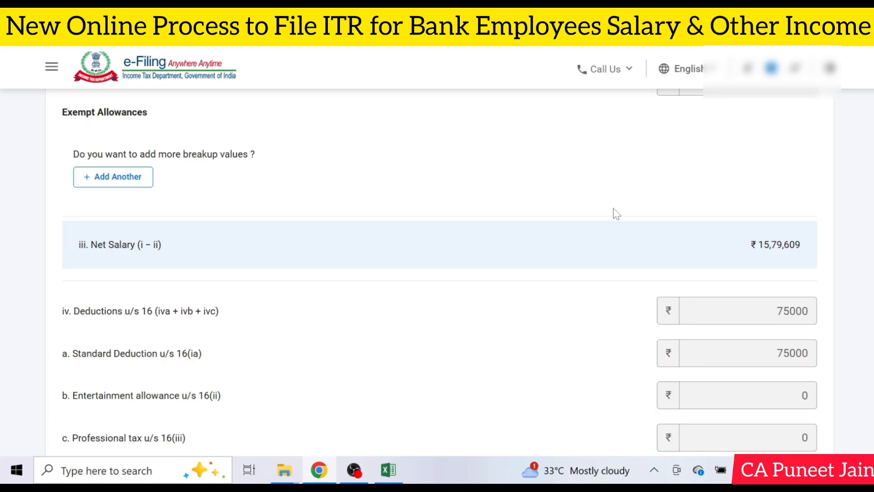
scroll(617, 213, "down", 5)
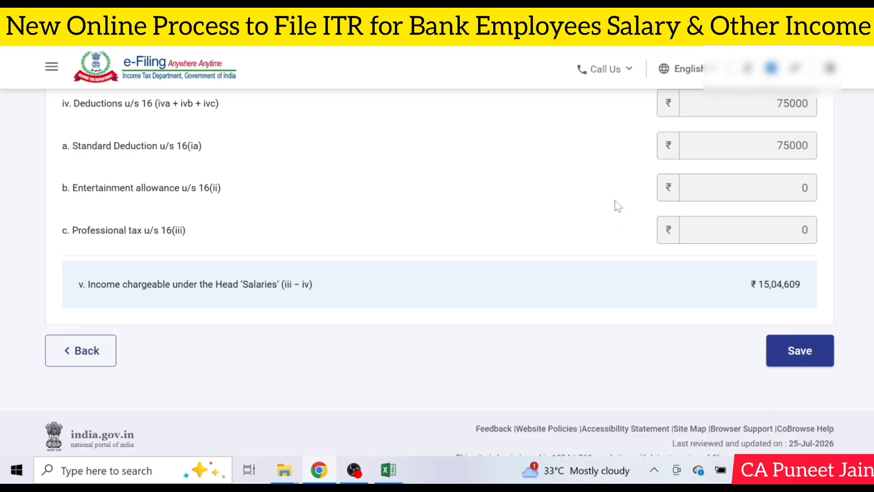
scroll(617, 204, "down", 1)
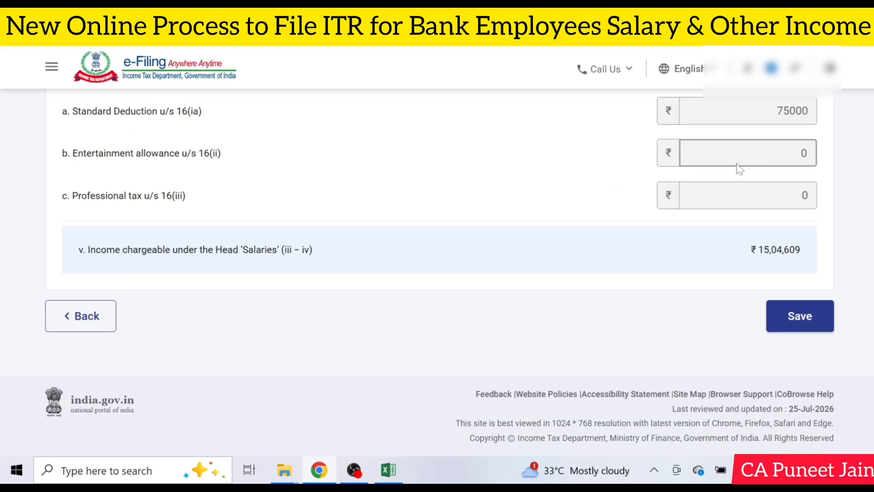
left_click(799, 317)
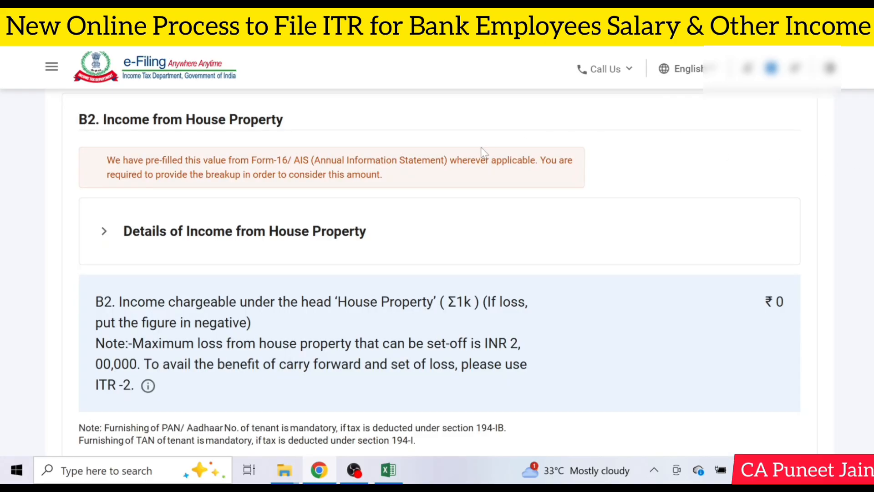
Step: Expand the details of income from house property and start adding a property entry
left_click(302, 247)
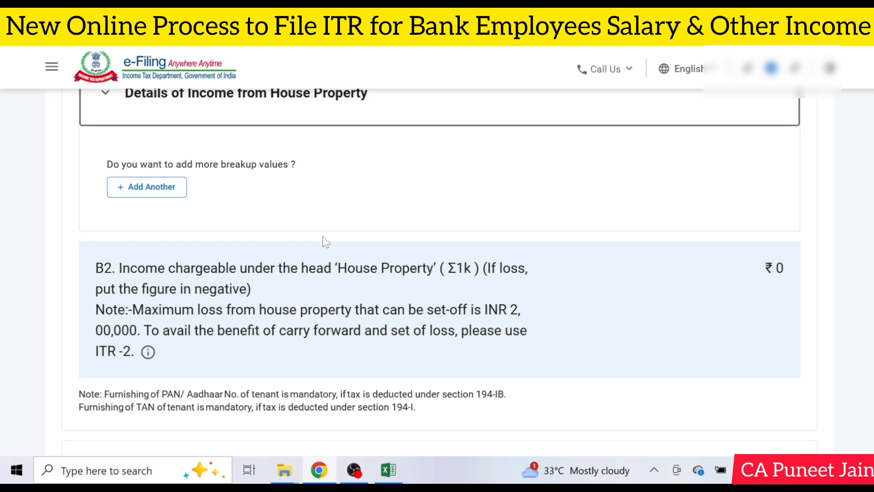
scroll(326, 241, "up", 2)
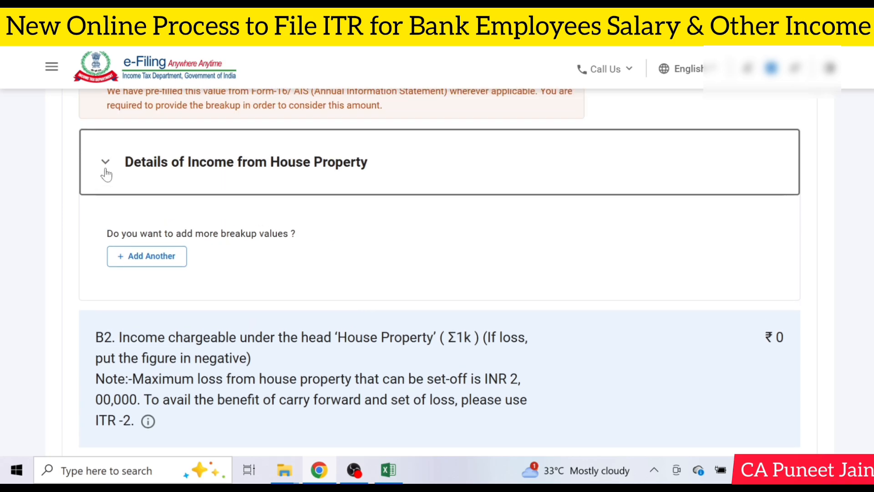
scroll(424, 275, "down", 4)
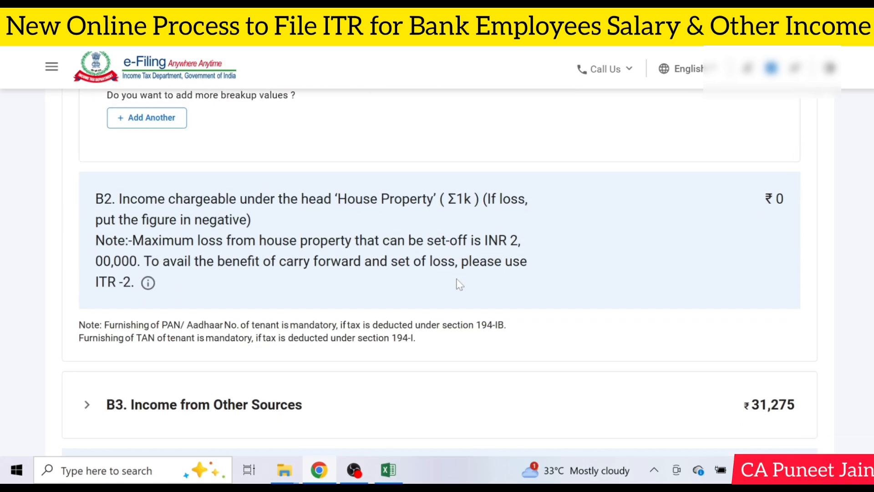
scroll(459, 283, "down", 2)
scroll(459, 284, "up", 5)
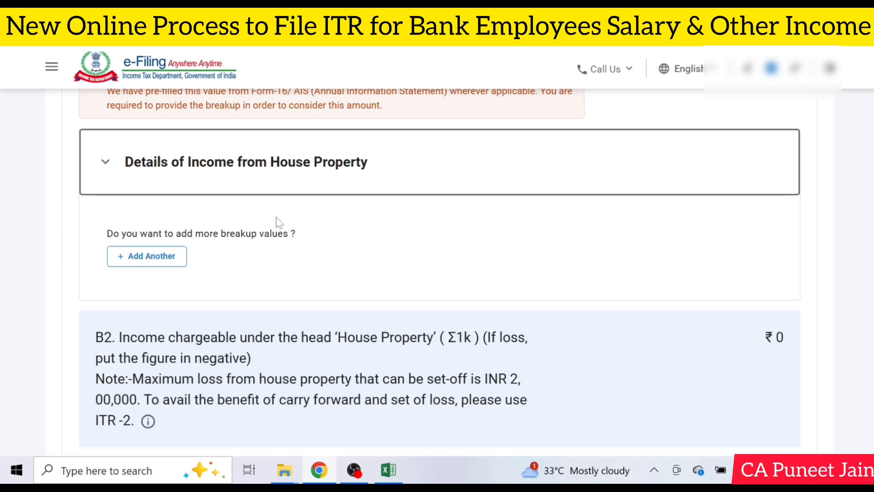
left_click(172, 261)
scroll(396, 273, "down", 6)
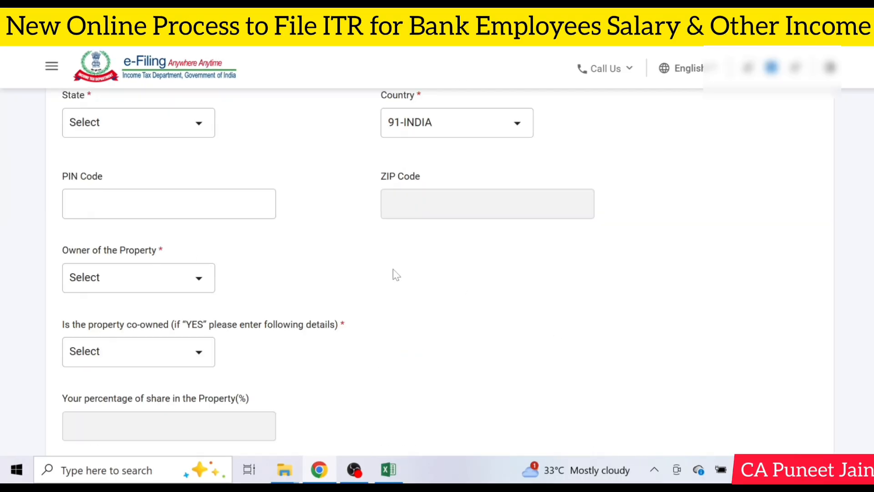
scroll(357, 195, "down", 7)
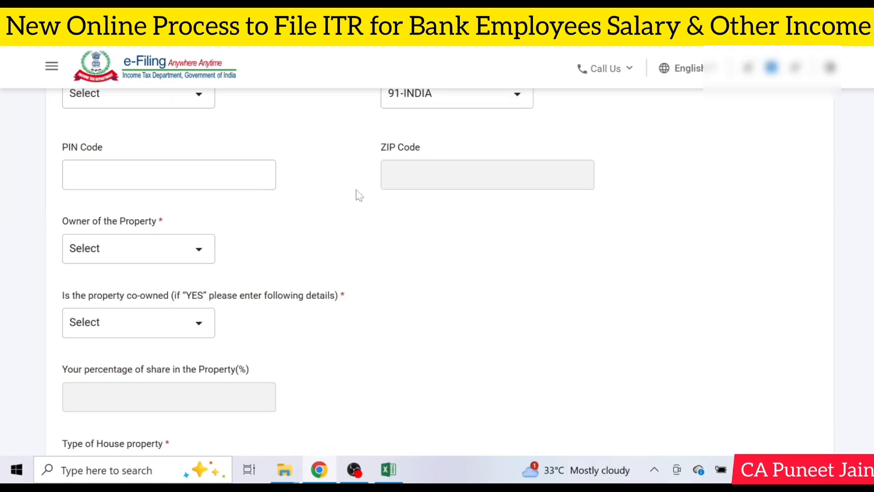
Step: Expand the property's Section 24(b) interest on borrowed capital details and save the property form
scroll(357, 195, "down", 10)
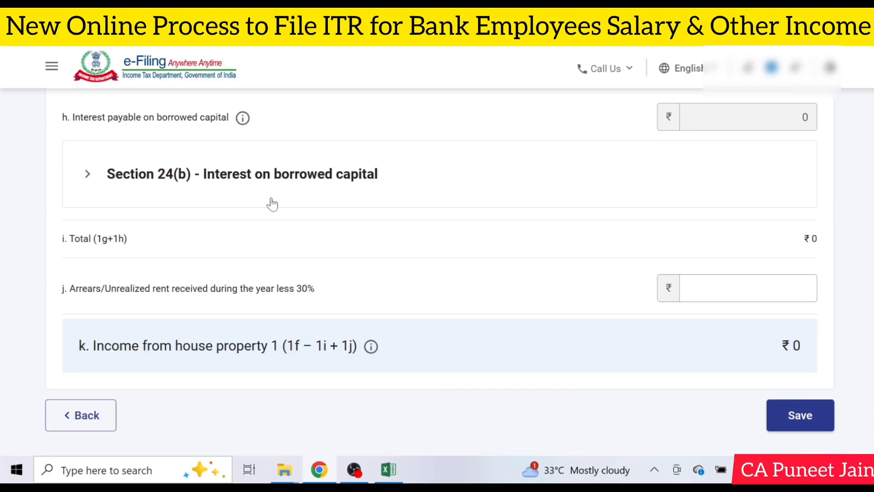
left_click(160, 171)
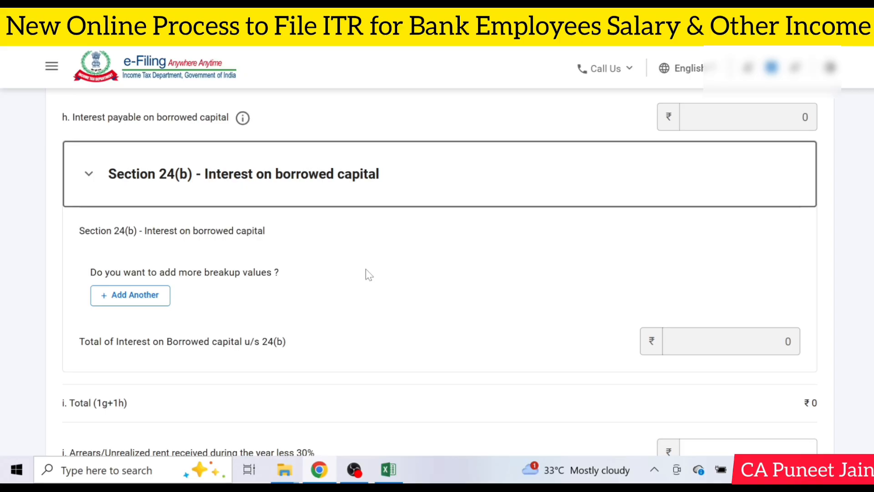
scroll(365, 270, "down", 3)
scroll(377, 275, "down", 1)
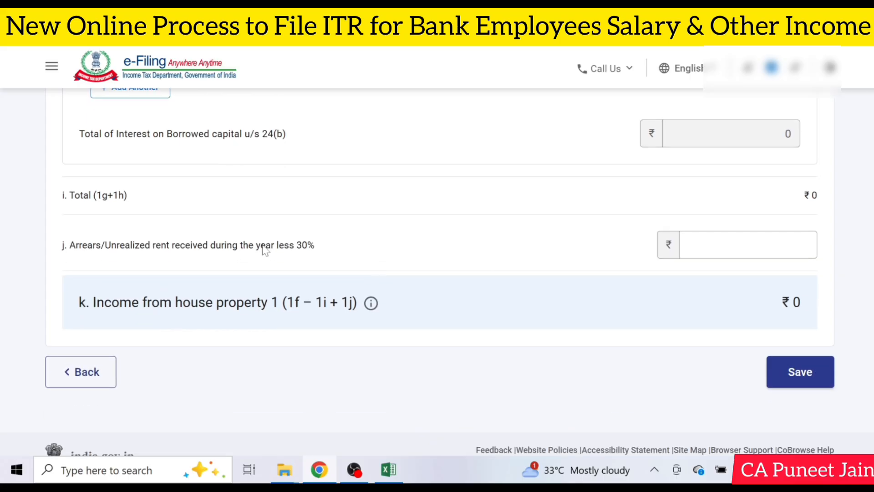
left_click(820, 382)
Step: Expand Income from Other Sources, check the pre-filled interest and dividend entries, and confirm the Gross Total Income section
left_click(251, 142)
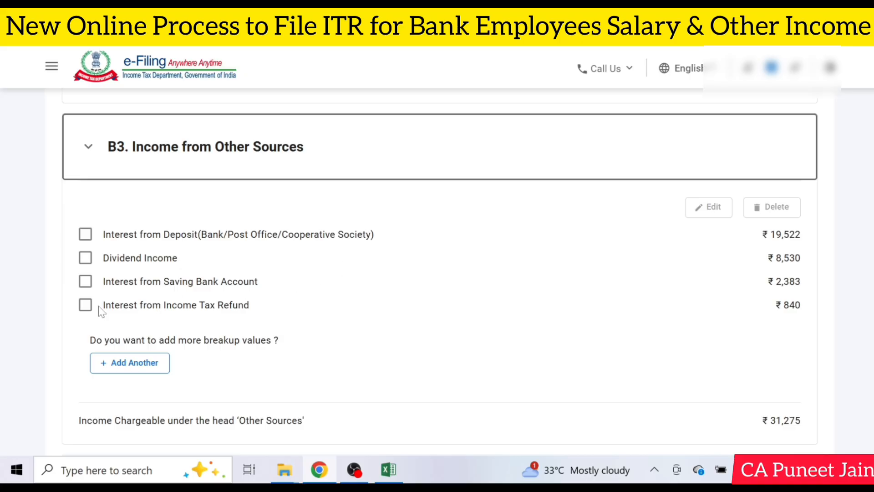
left_click(87, 282)
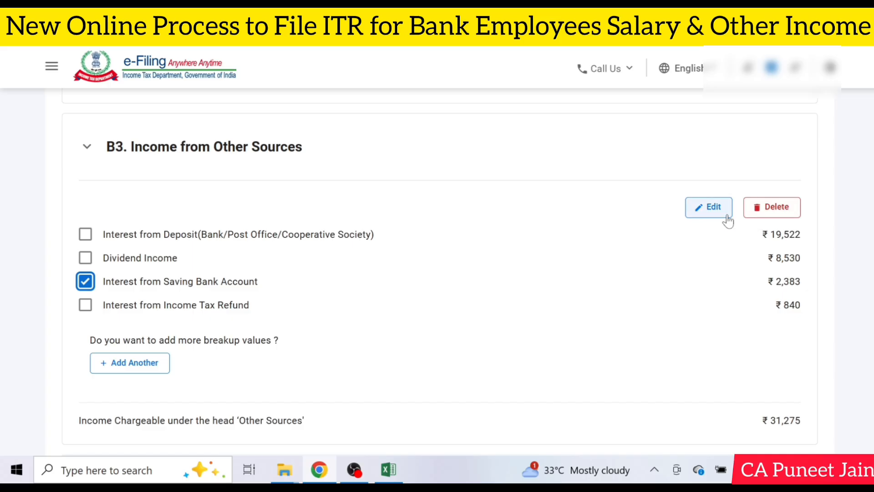
left_click(85, 281)
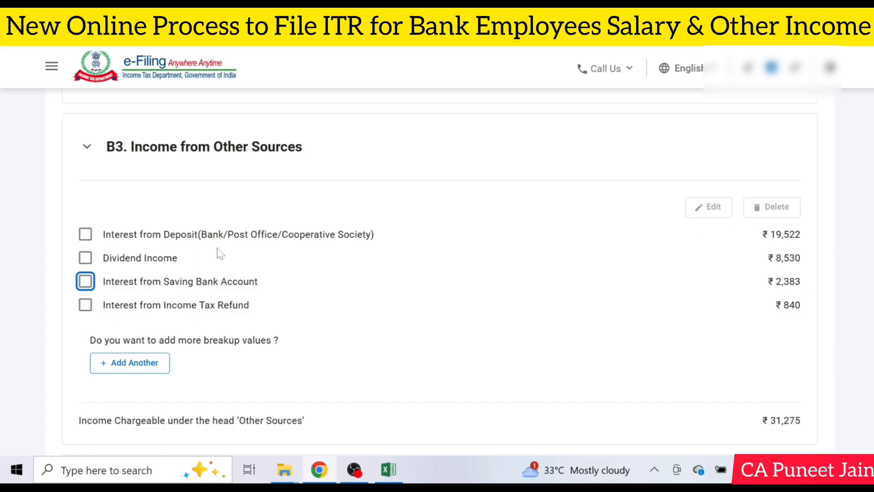
left_click(504, 254)
scroll(592, 370, "down", 10)
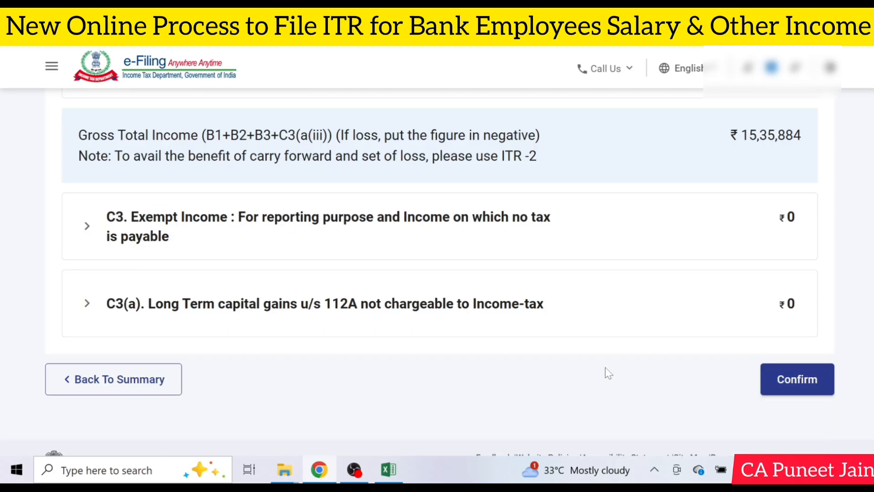
left_click(799, 394)
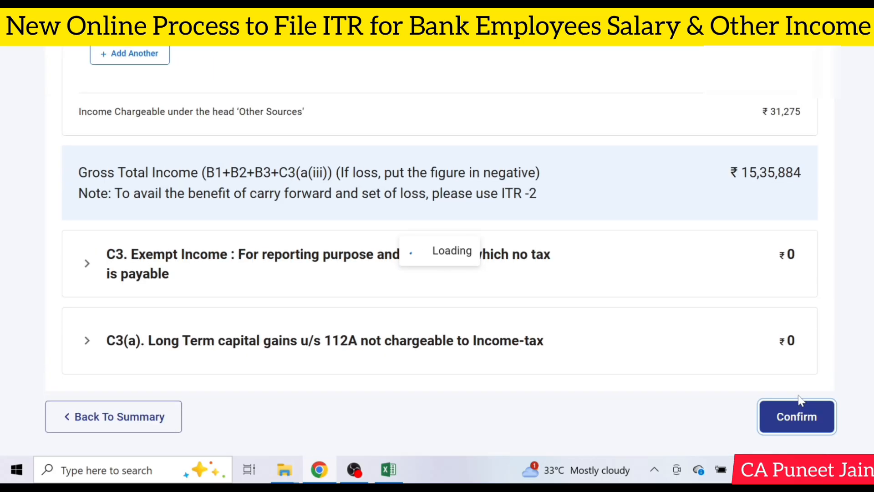
Step: Open the Total Deductions section, check the 80CCD(2) employer pension contribution and other deductions, and confirm the section
scroll(733, 279, "up", 1)
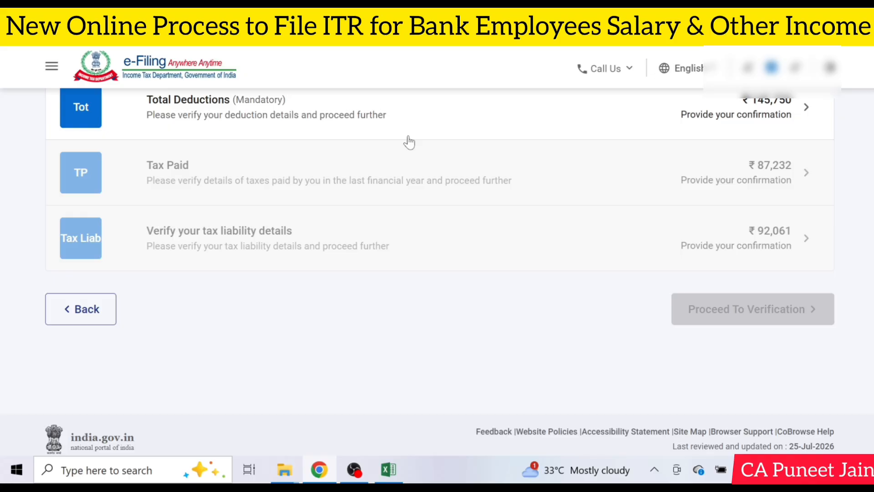
left_click(627, 135)
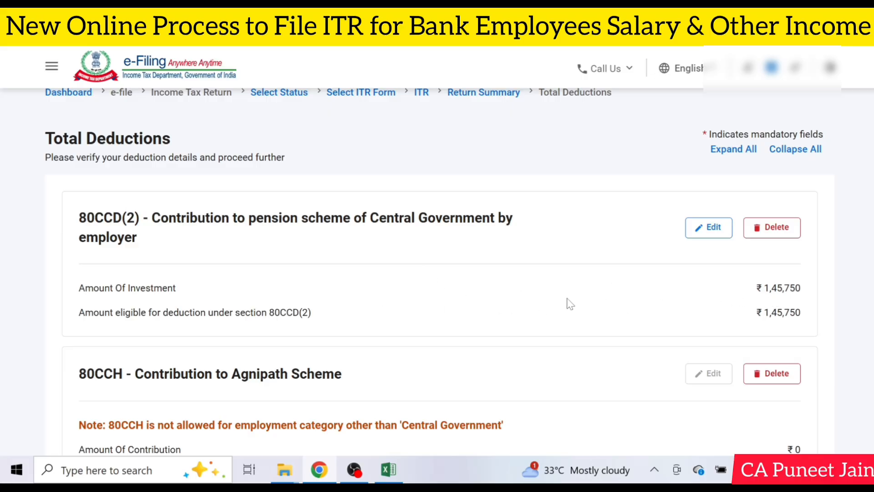
scroll(569, 303, "down", 10)
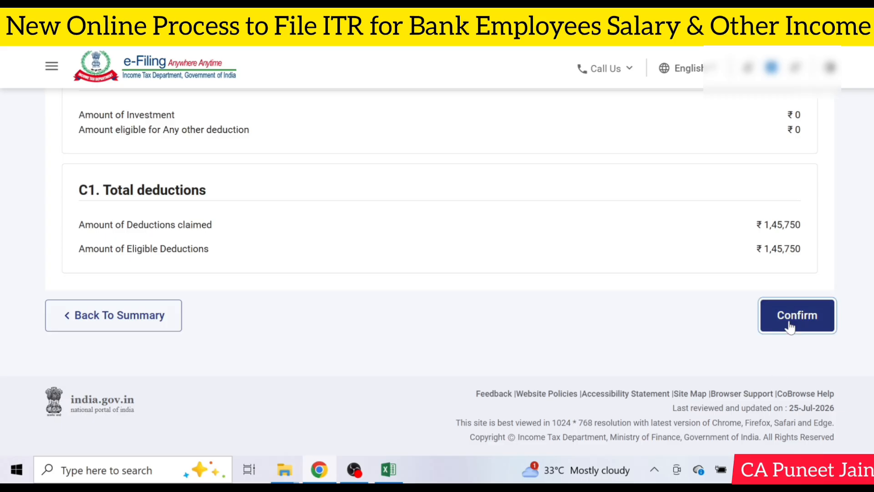
left_click(791, 326)
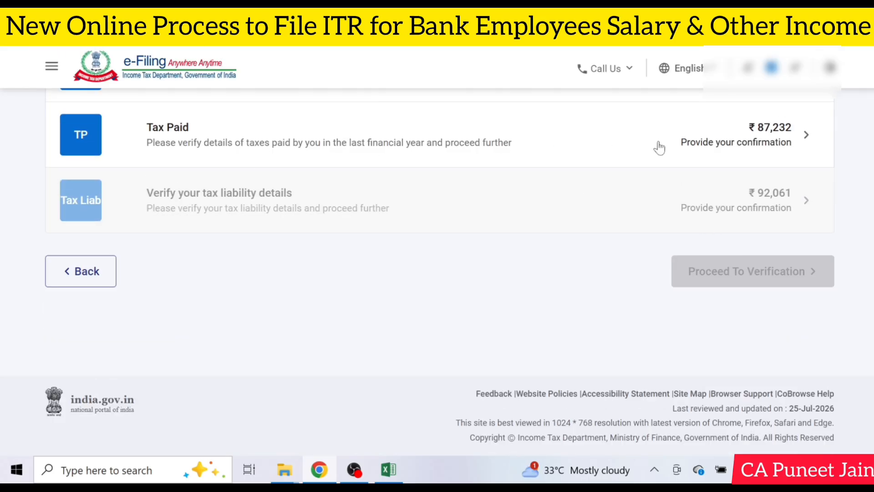
Step: Open the Tax Paid section and look through the TDS, TCS, and advance tax schedules
left_click(684, 141)
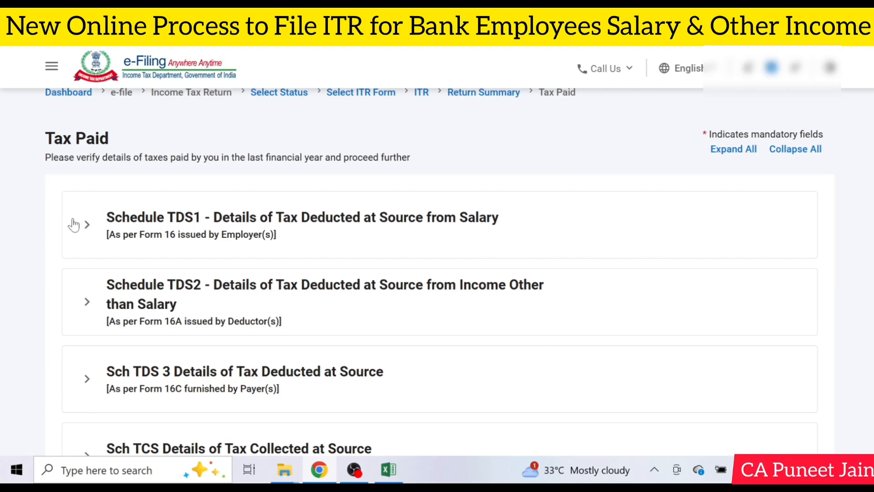
scroll(161, 223, "down", 2)
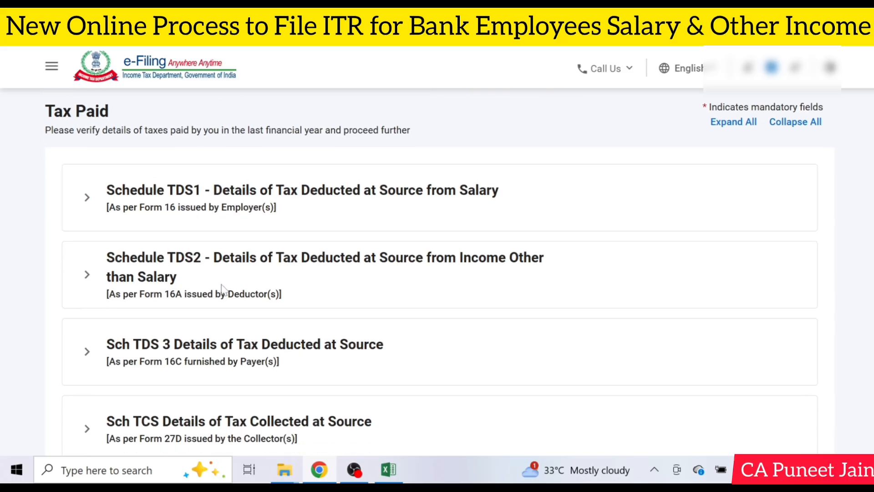
scroll(170, 318, "down", 2)
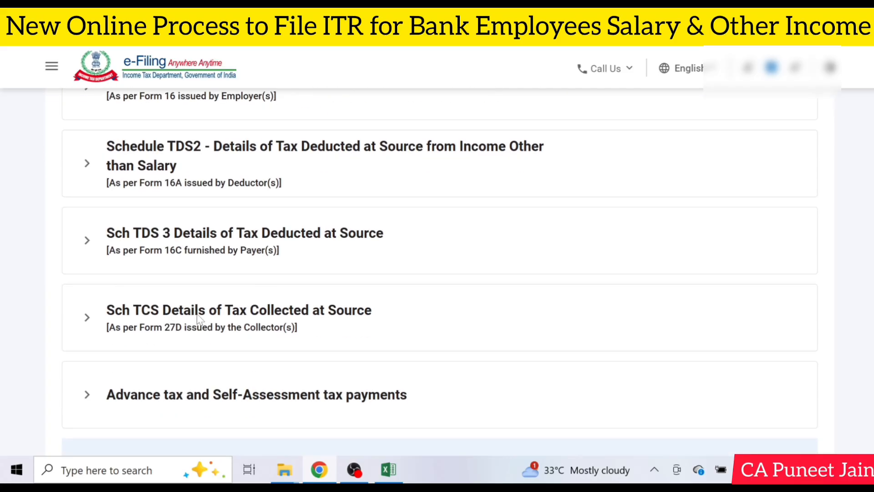
scroll(199, 319, "down", 3)
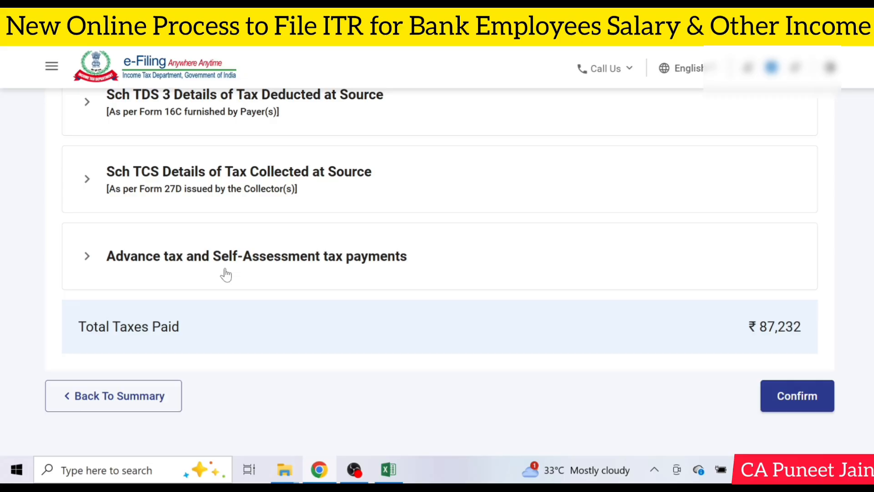
Step: Add a payment entry under Advance tax and Self-Assessment tax payments and confirm the Tax Paid section
left_click(270, 257)
scroll(268, 260, "down", 3)
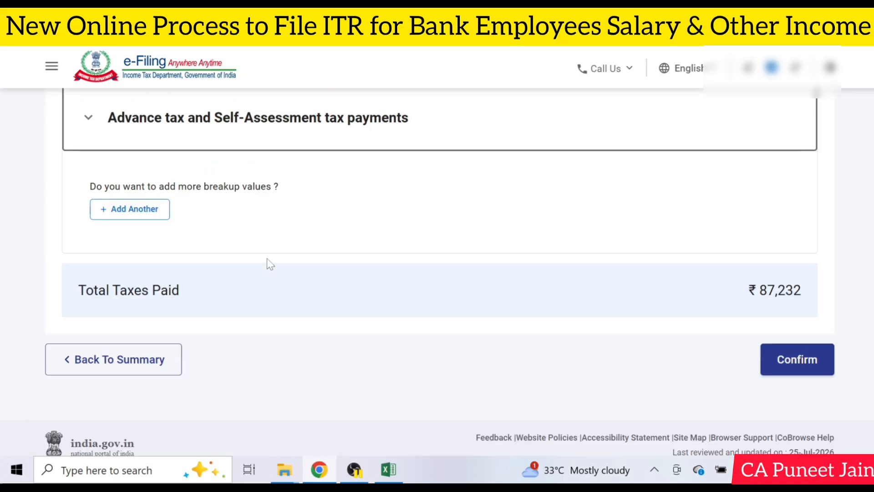
left_click(139, 210)
left_click(137, 254)
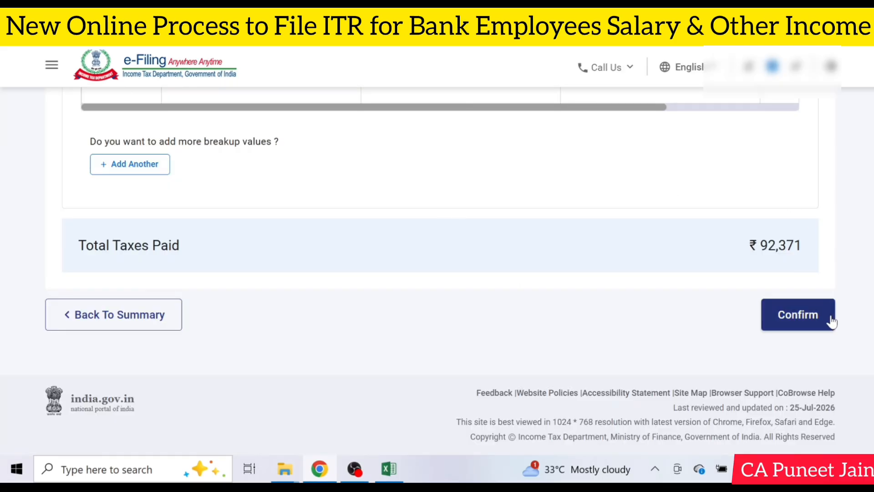
left_click(833, 320)
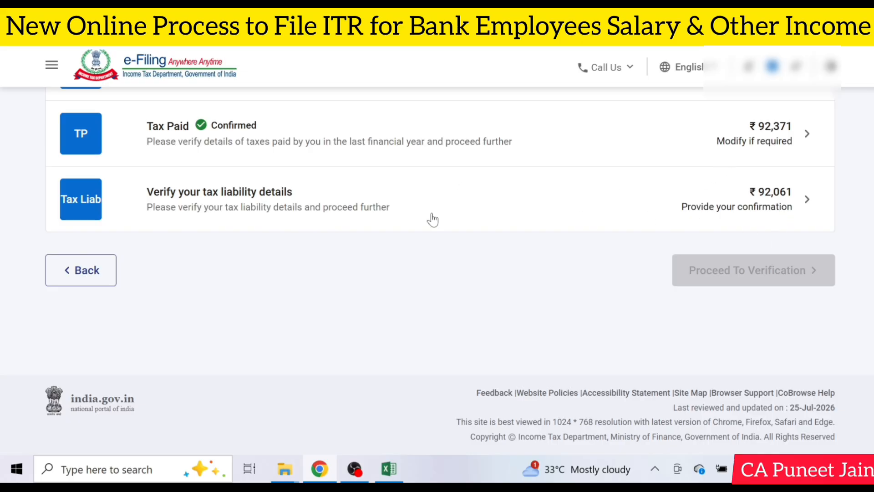
Step: Open the tax liability details and review the computation of income, tax payable, section 89 relief, interest and fee
left_click(796, 207)
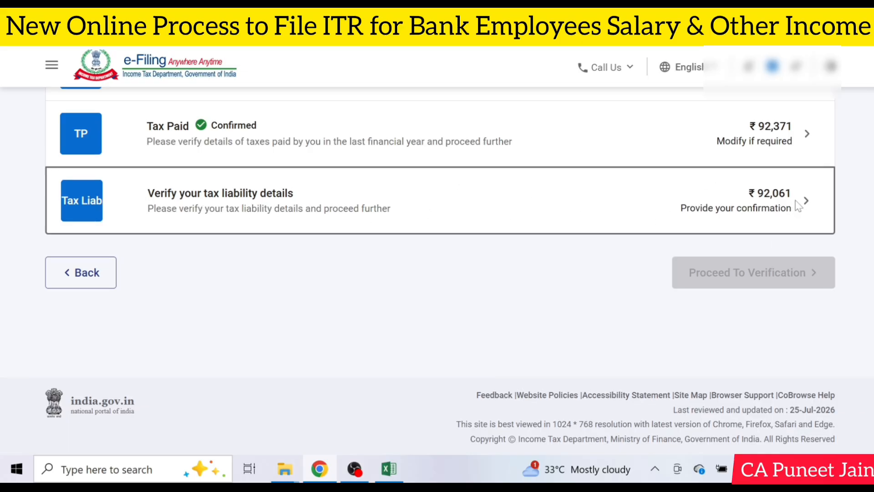
scroll(771, 233, "down", 10)
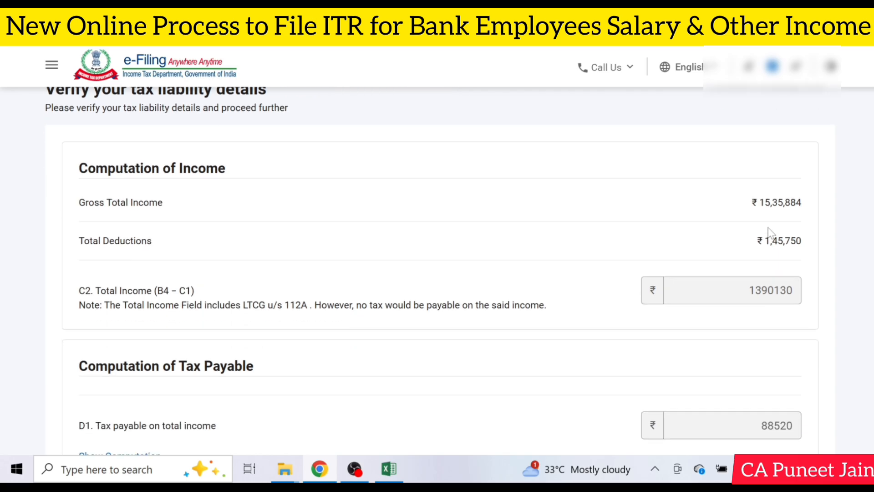
scroll(771, 252, "down", 2)
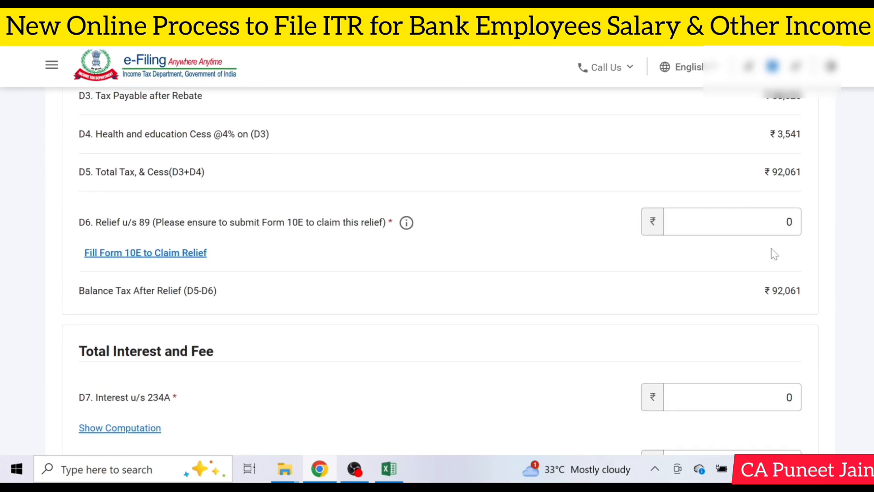
scroll(742, 274, "down", 8)
scroll(738, 273, "down", 5)
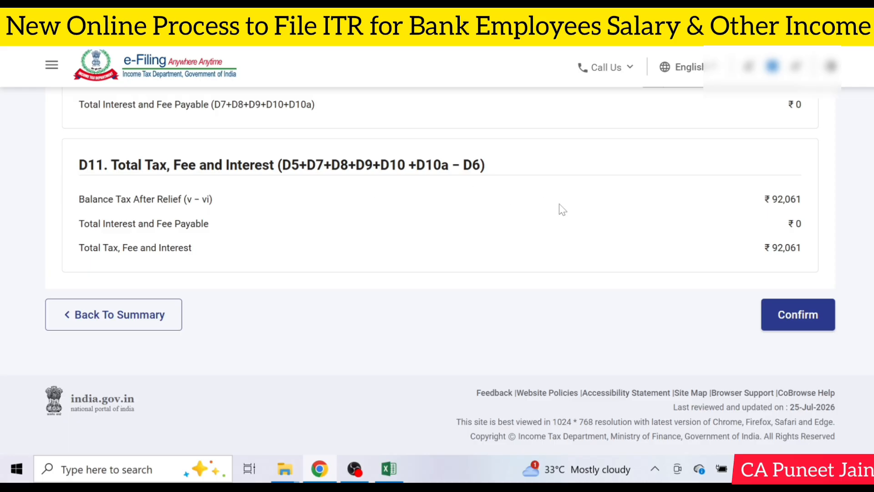
scroll(761, 319, "up", 5)
scroll(637, 252, "up", 6)
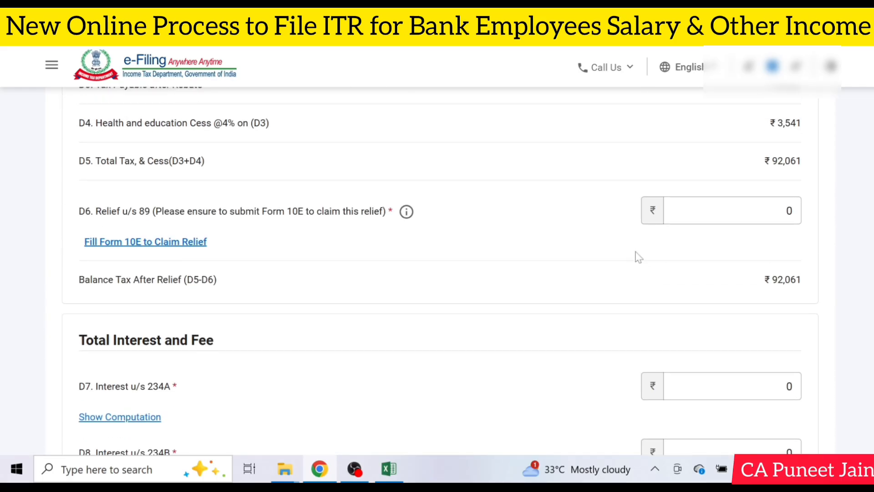
Step: Confirm the tax liability details with relief under section 89 at 0, and proceed to verification
left_click(738, 211)
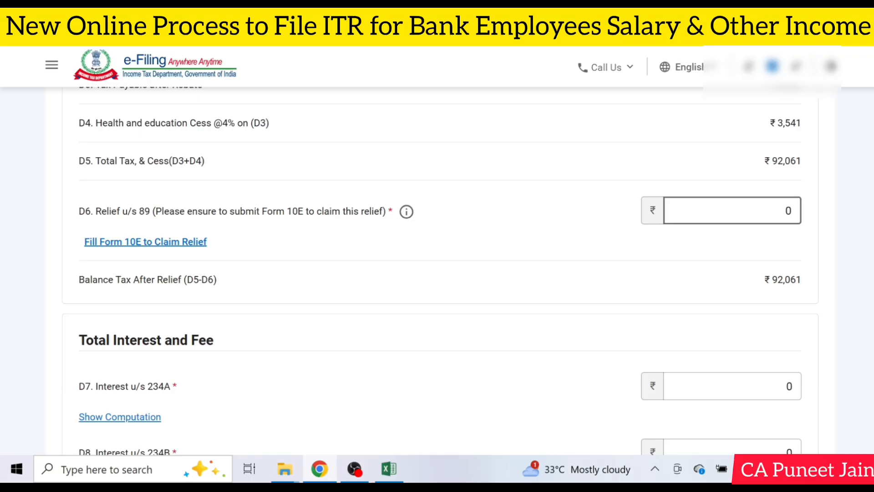
left_click(641, 234)
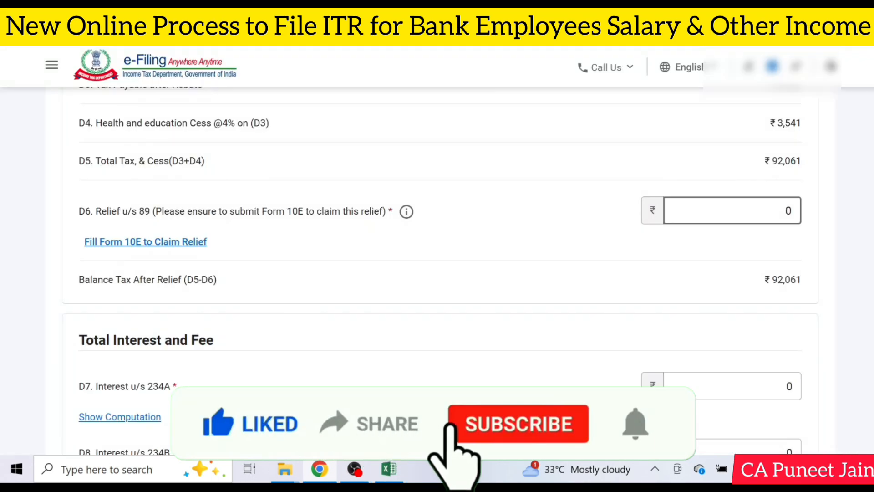
scroll(800, 315, "down", 10)
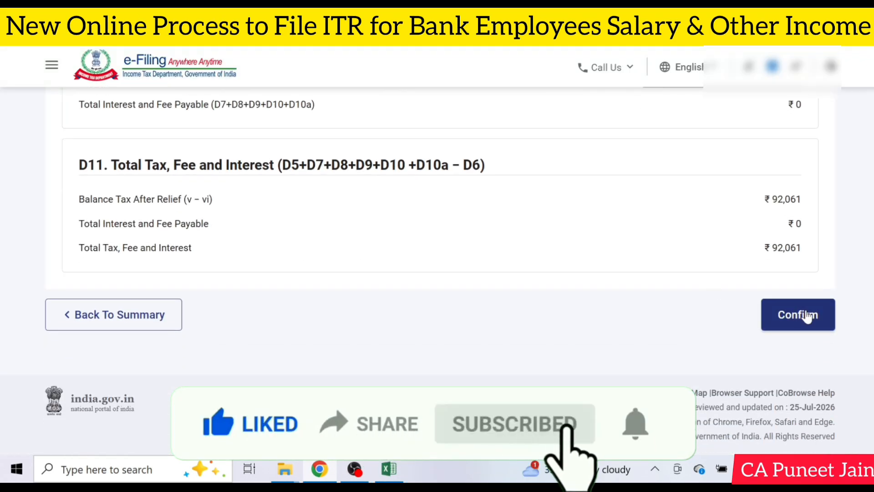
left_click(802, 315)
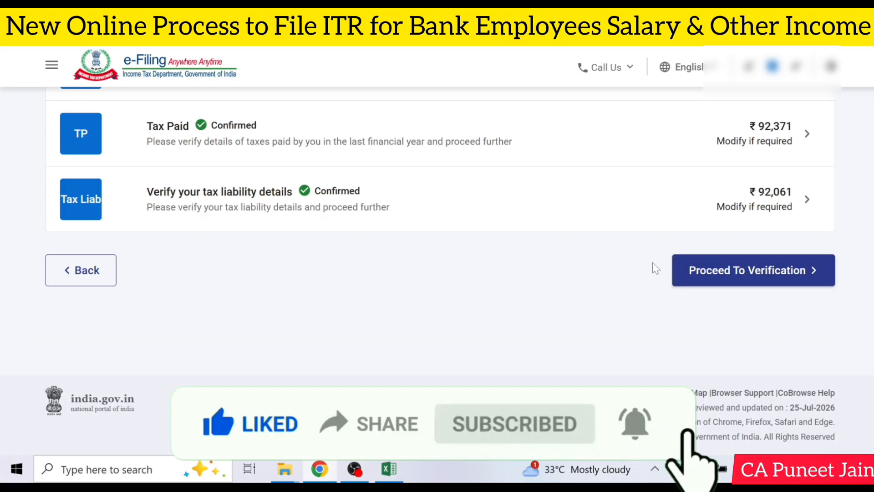
left_click(782, 276)
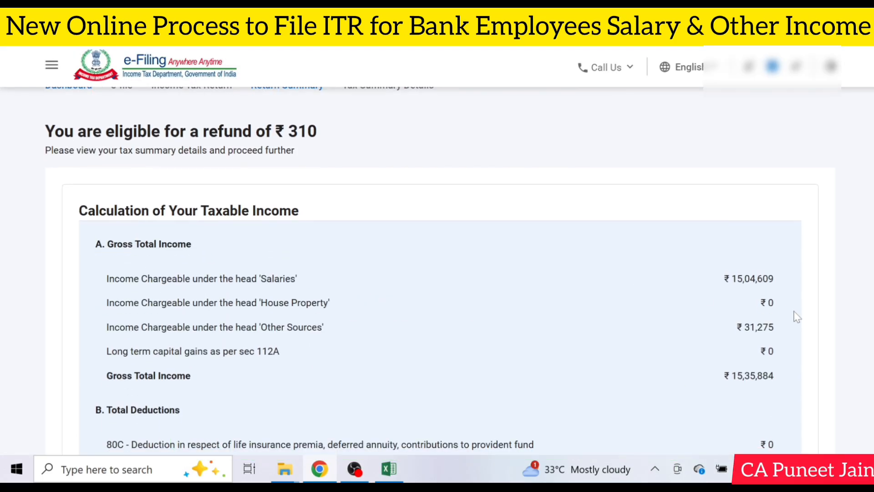
Step: Review the tax summary down to the amount payable or refund, and proceed to preview and submit the return
scroll(797, 316, "down", 15)
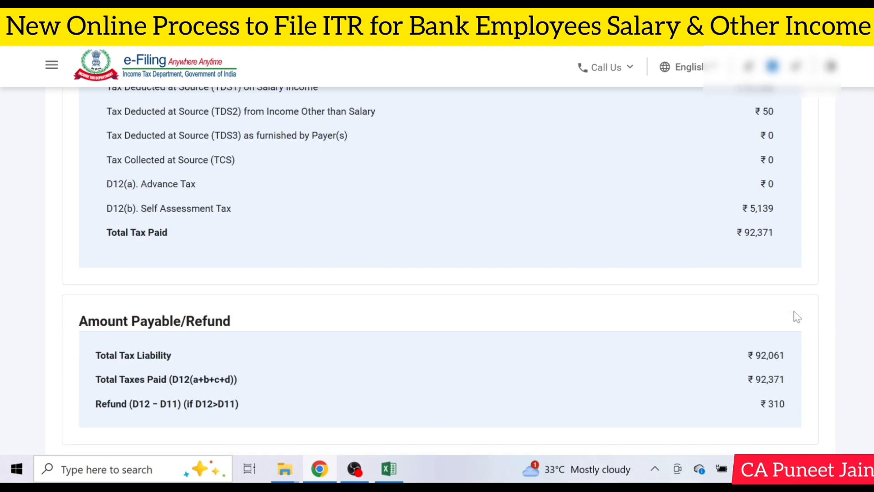
scroll(797, 317, "down", 2)
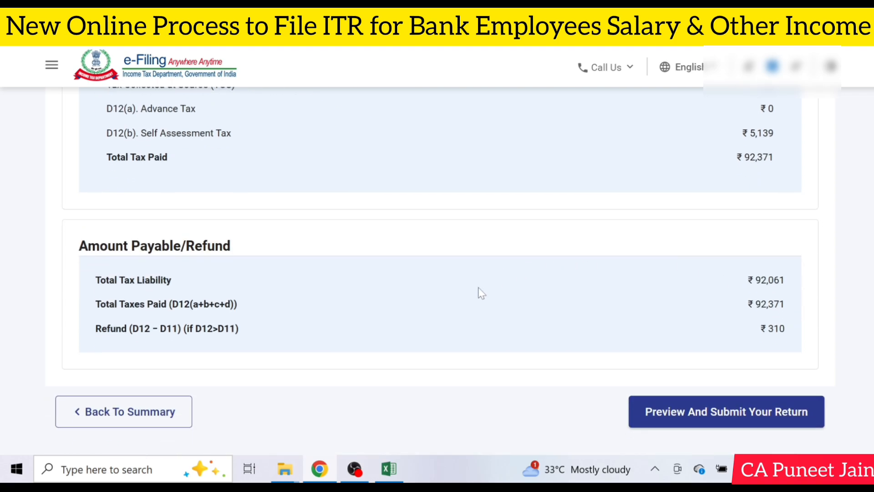
left_click(722, 413)
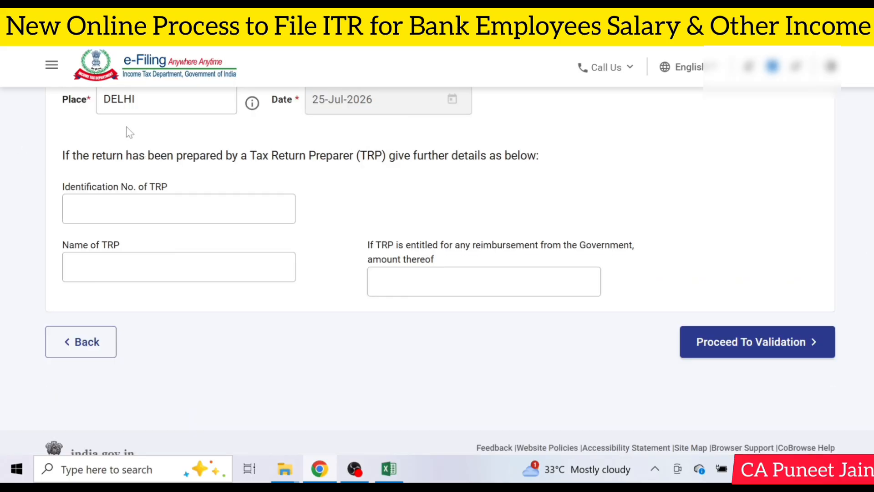
Step: Run the internal validation of the return, go through its preview and upload level validation, and proceed to verification
left_click(754, 351)
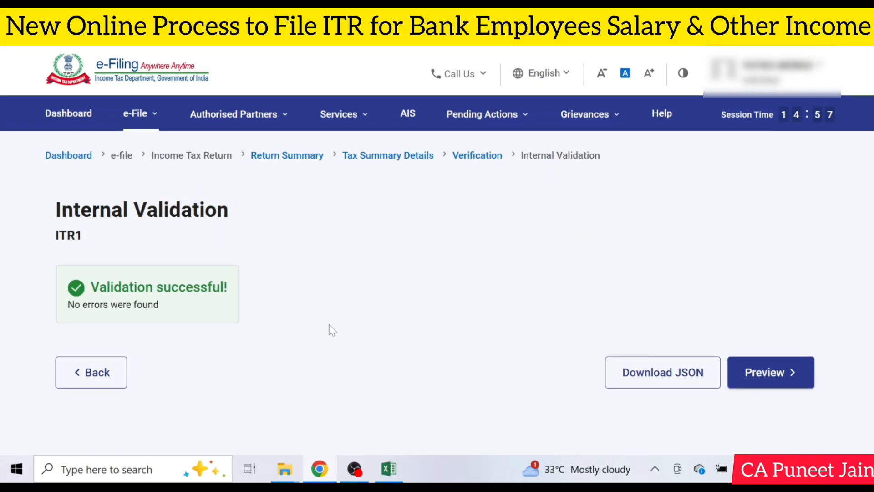
left_click(762, 381)
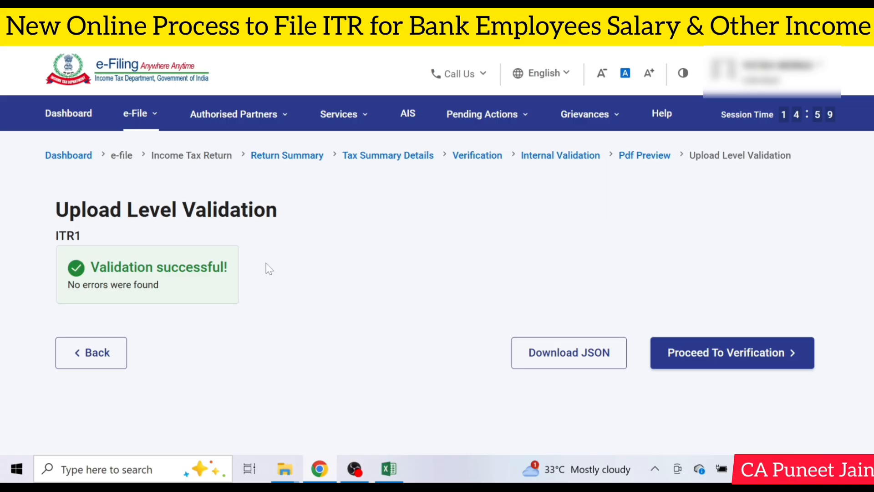
left_click(758, 357)
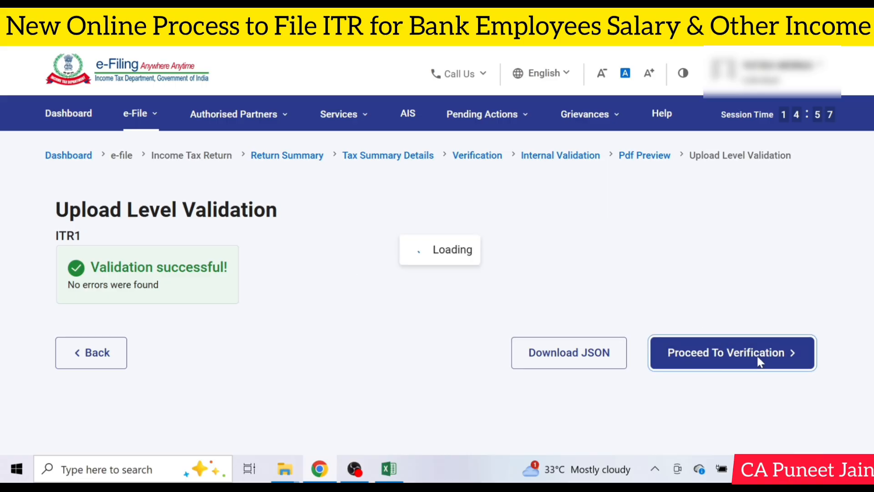
Step: Choose E-Verify Now as the verification method and continue
scroll(760, 362, "down", 2)
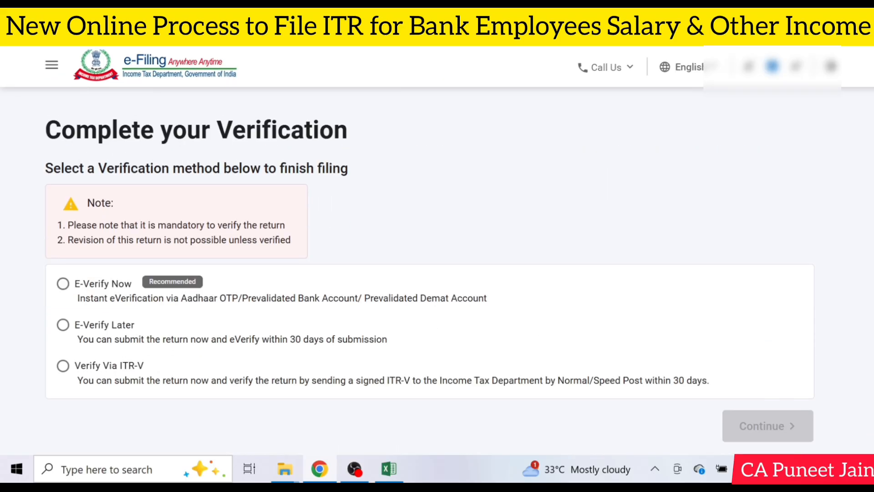
left_click(63, 284)
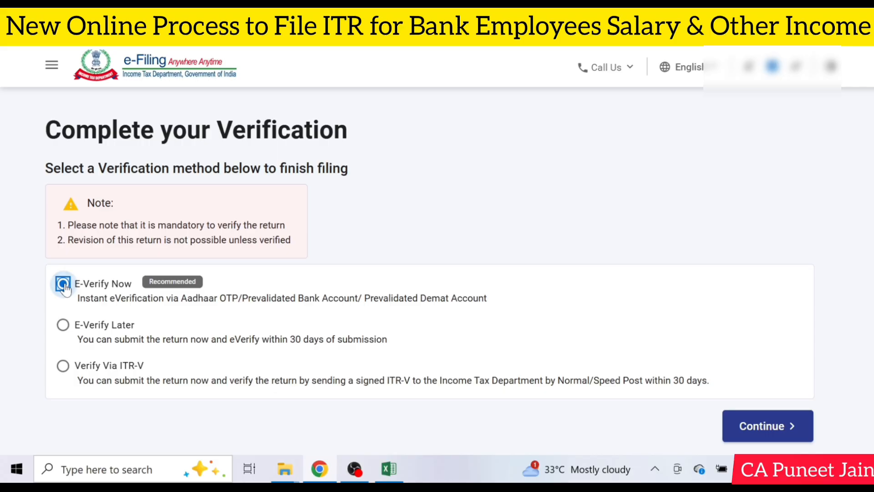
left_click(725, 422)
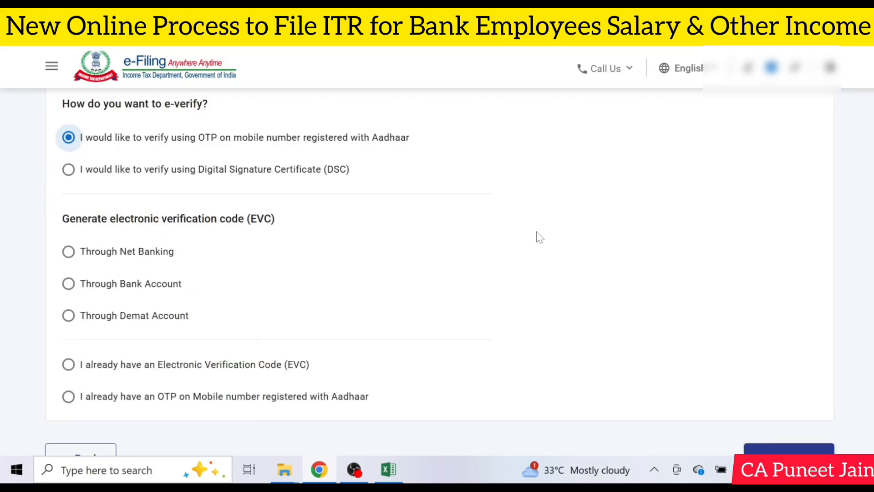
Step: Continue with OTP on the Aadhaar-registered mobile number, agree to validate the Aadhaar details, and generate the Aadhaar OTP
scroll(541, 237, "down", 3)
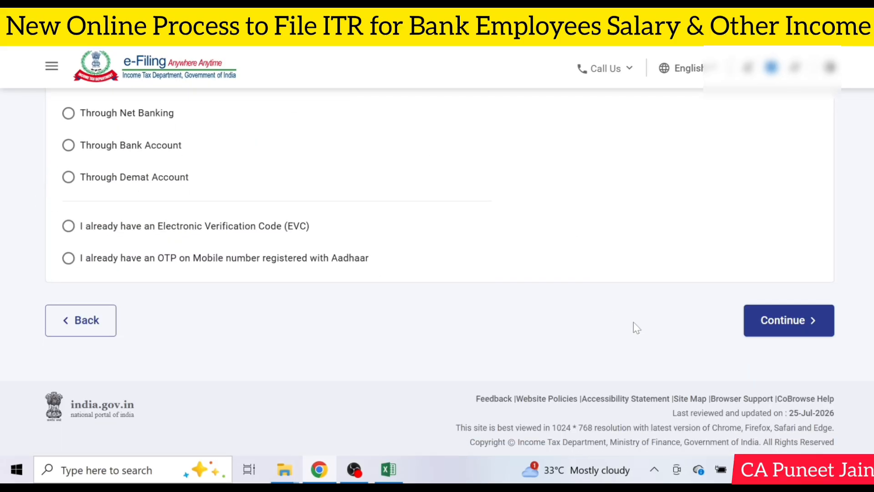
left_click(773, 329)
left_click(267, 279)
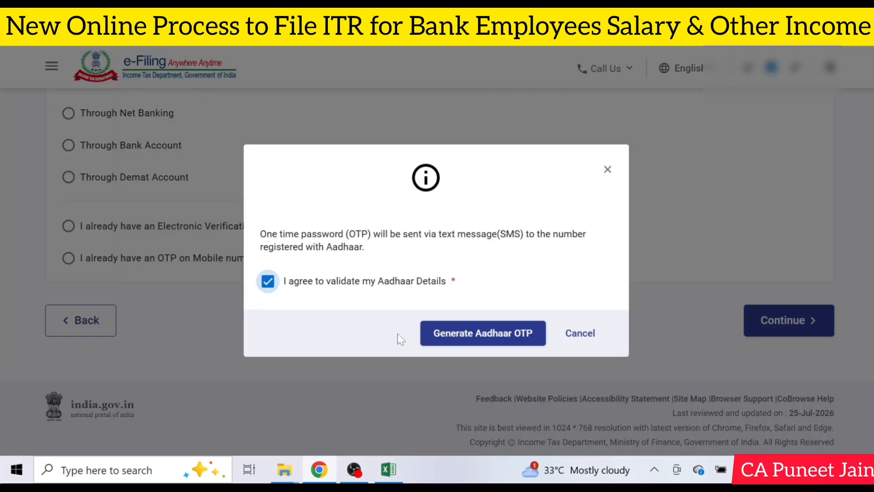
left_click(492, 333)
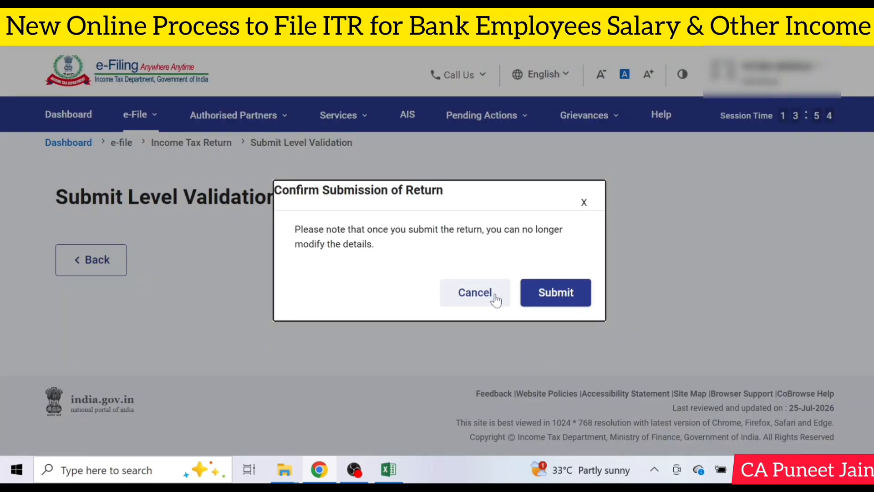
Step: Confirm the final submission of the return and proceed to the filing acknowledgement page
left_click(557, 293)
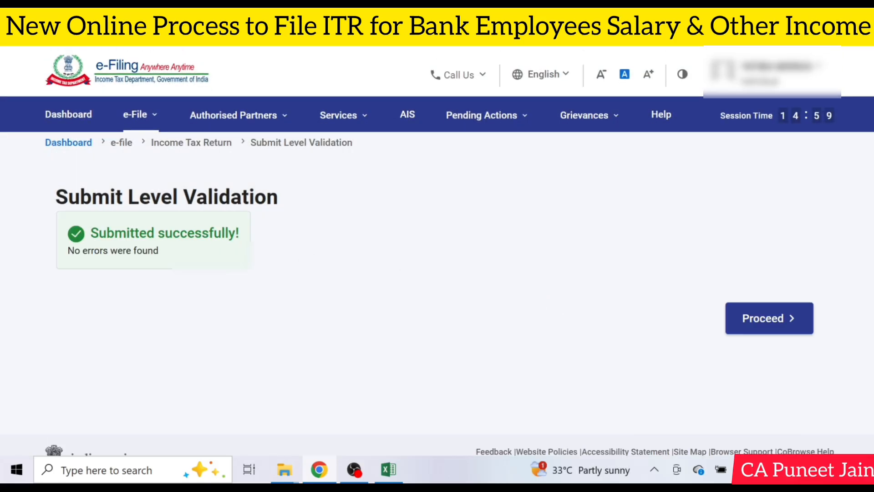
left_click(793, 330)
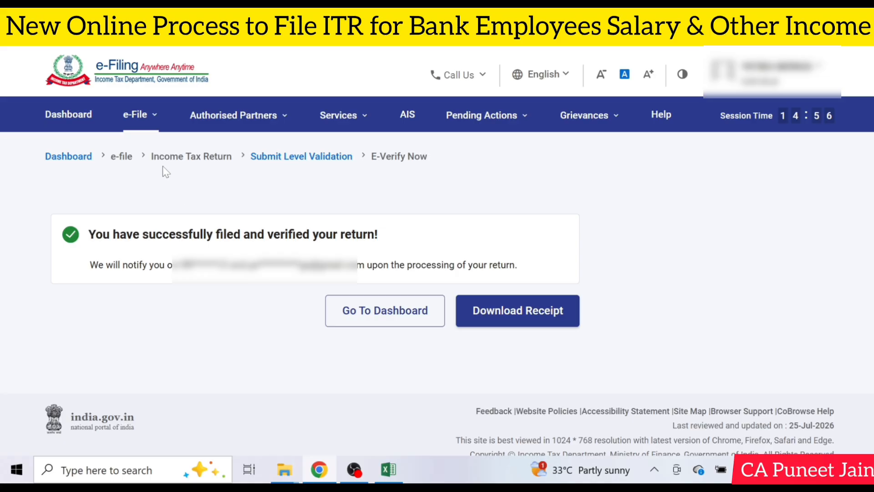
left_click(137, 114)
mouse_move(283, 150)
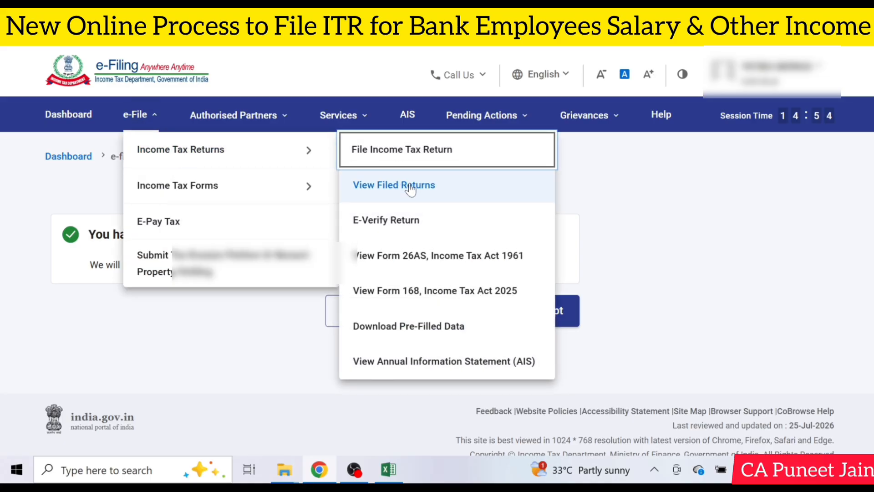
left_click(640, 188)
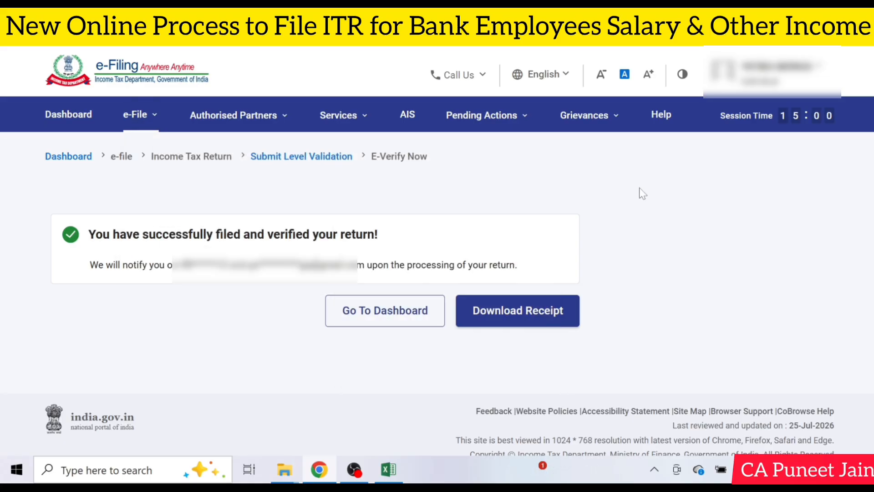